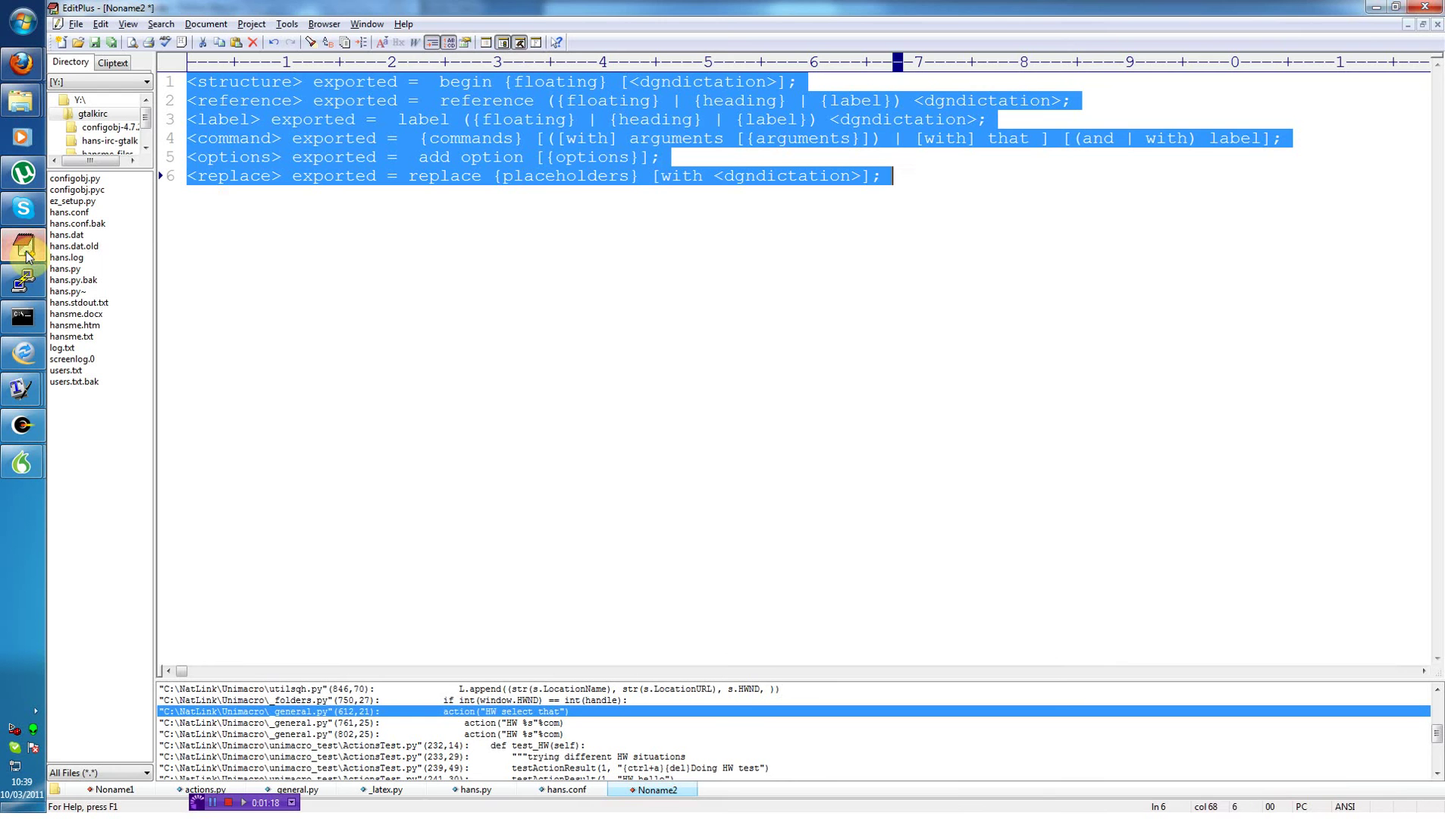
Highlight the structure, reference, label, add option and replace rules in the grammar file.
{"action": "left_click", "coordinate": [522, 269]}
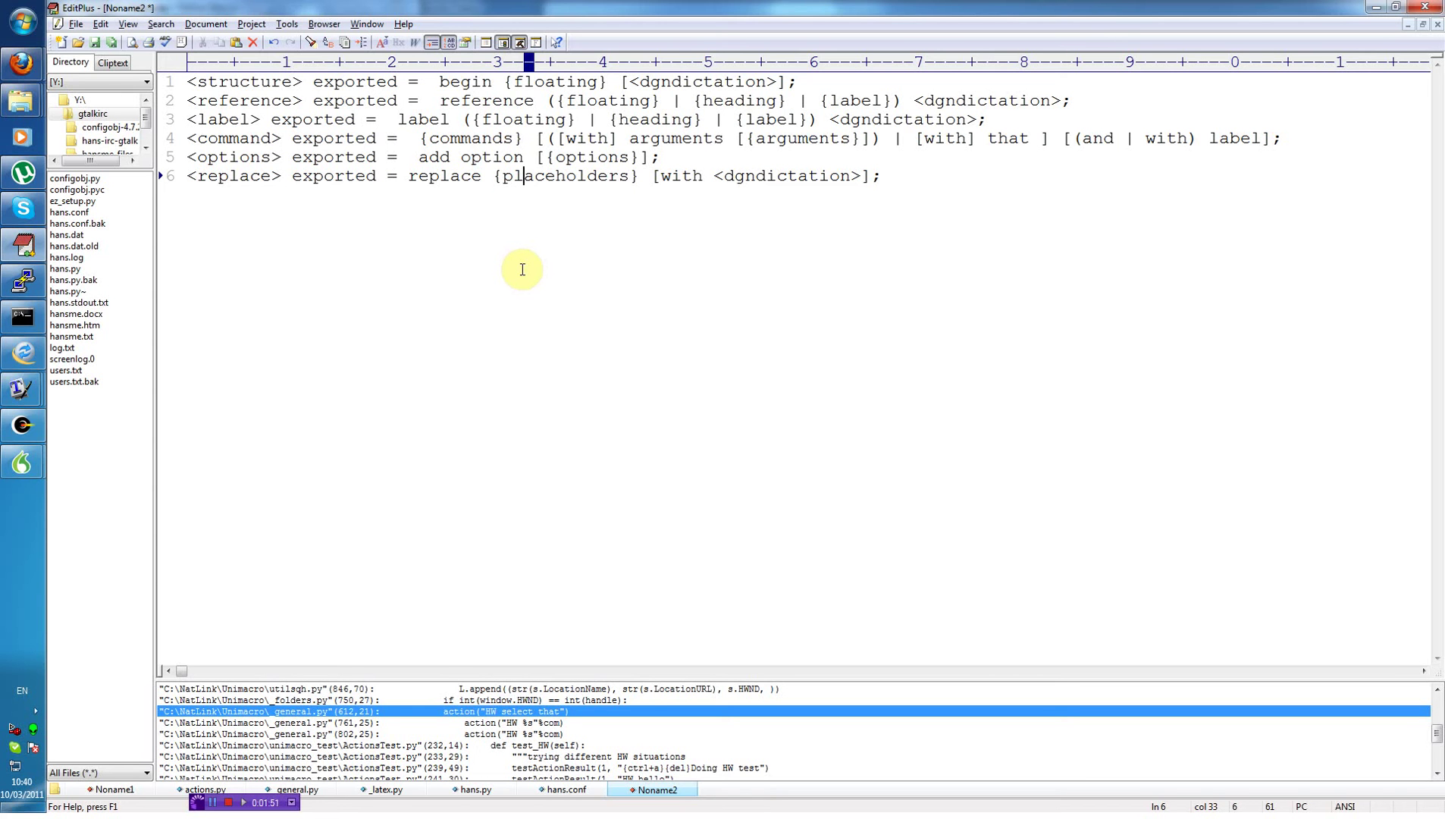
{"action": "left_click_drag", "start_coordinate": [620, 81], "coordinate": [788, 81]}
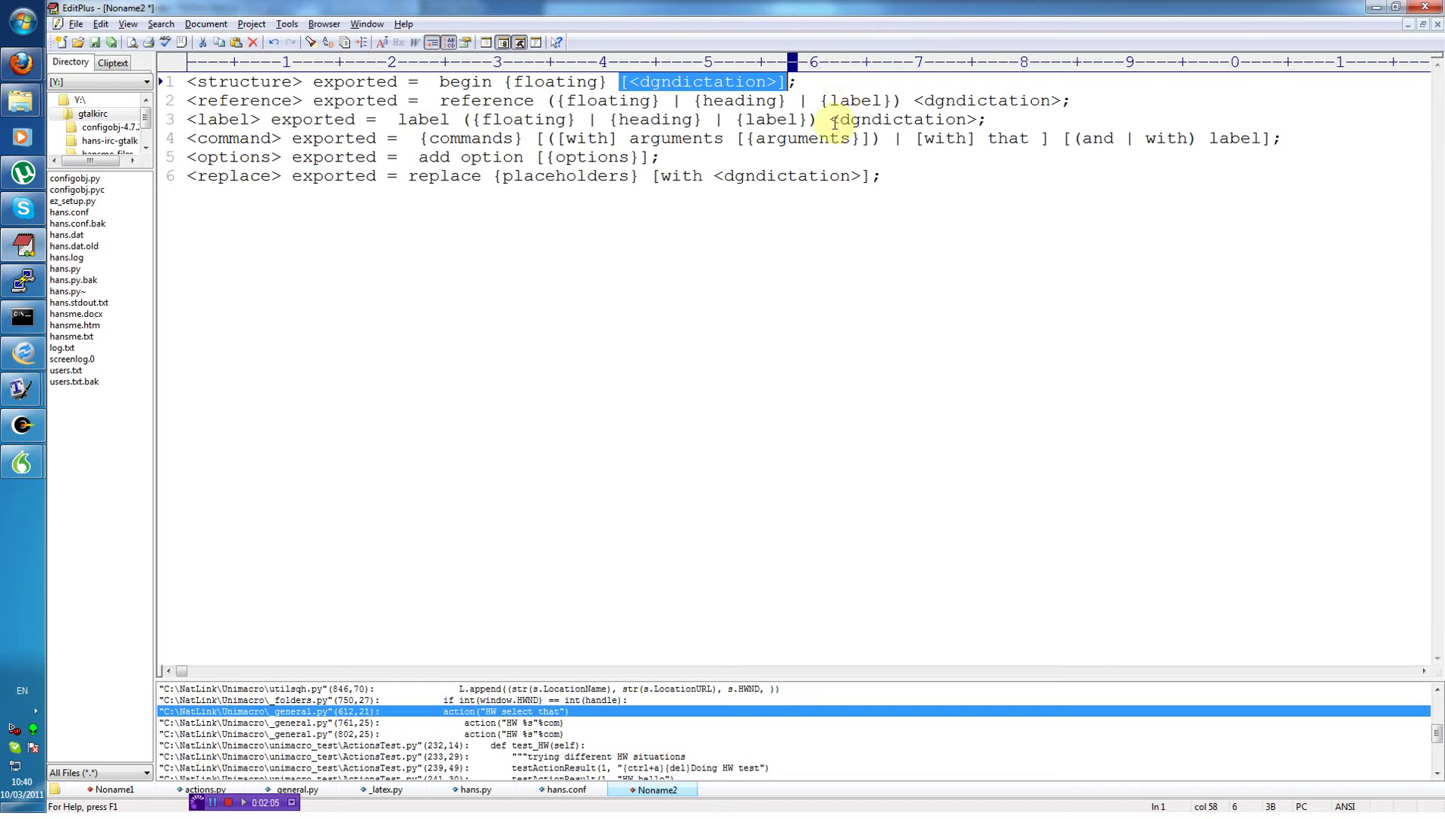
{"action": "left_click_drag", "start_coordinate": [440, 100], "coordinate": [1101, 99]}
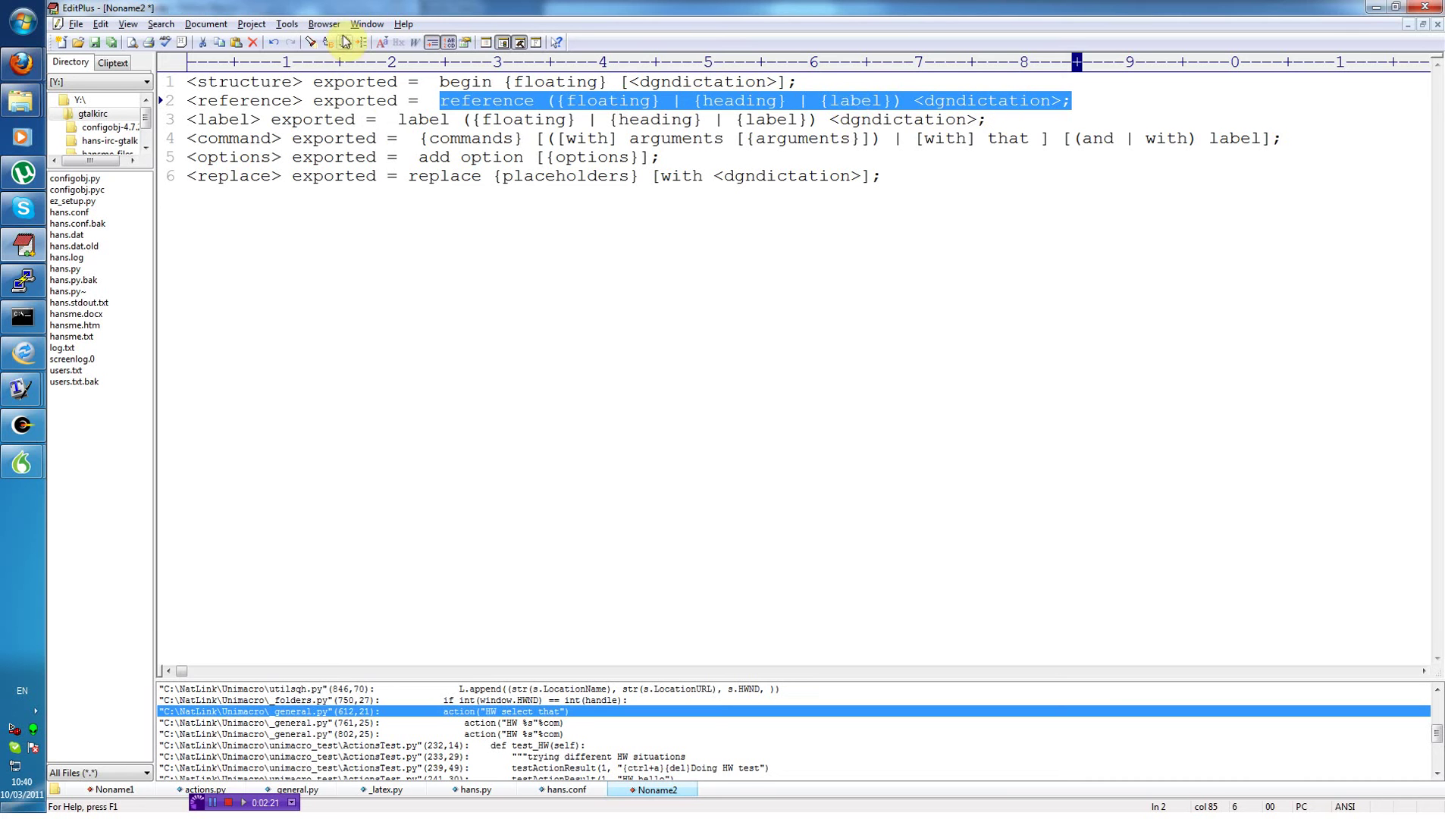
{"action": "left_click_drag", "start_coordinate": [397, 119], "coordinate": [1016, 130]}
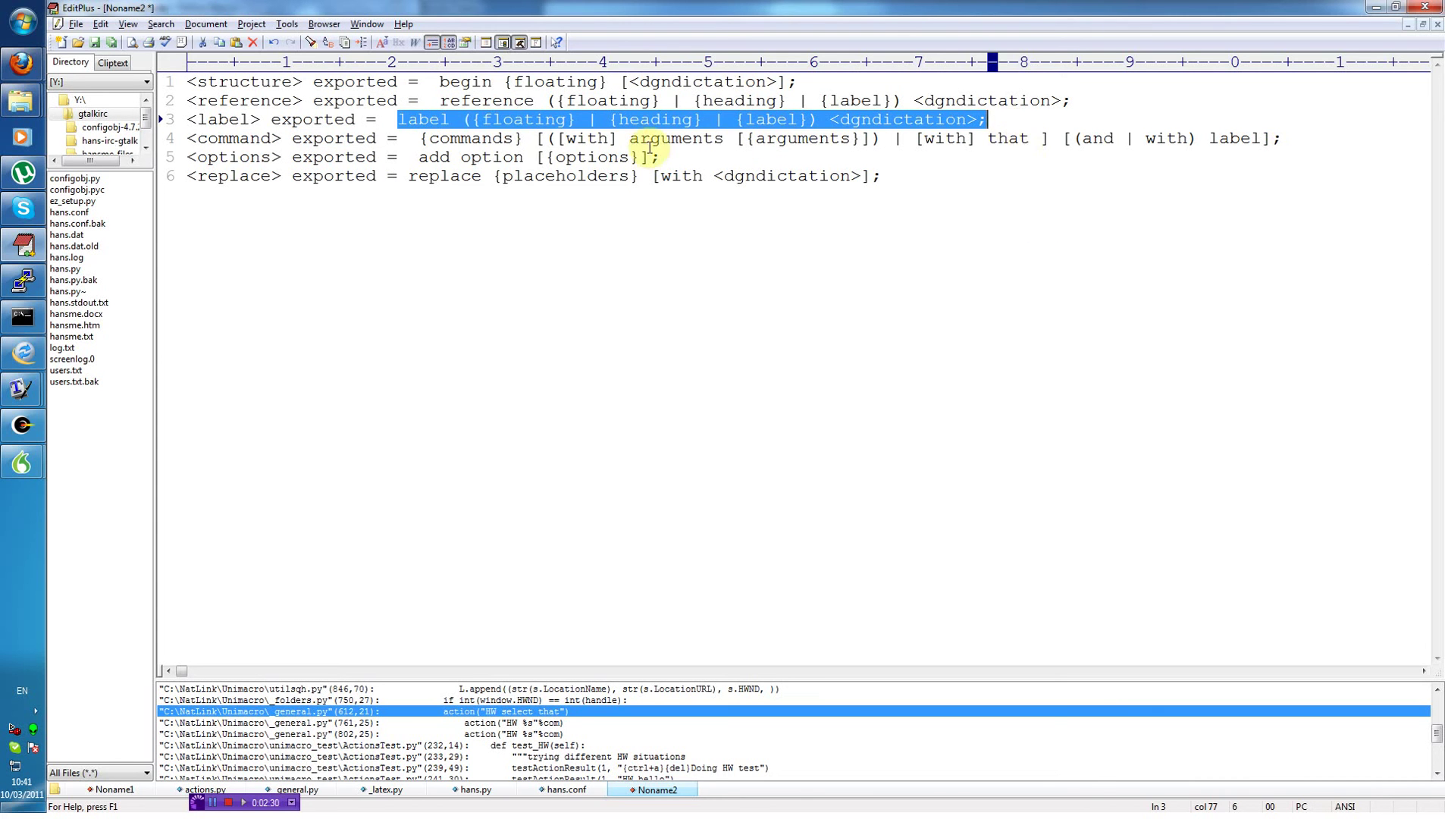
{"action": "left_click", "coordinate": [420, 138]}
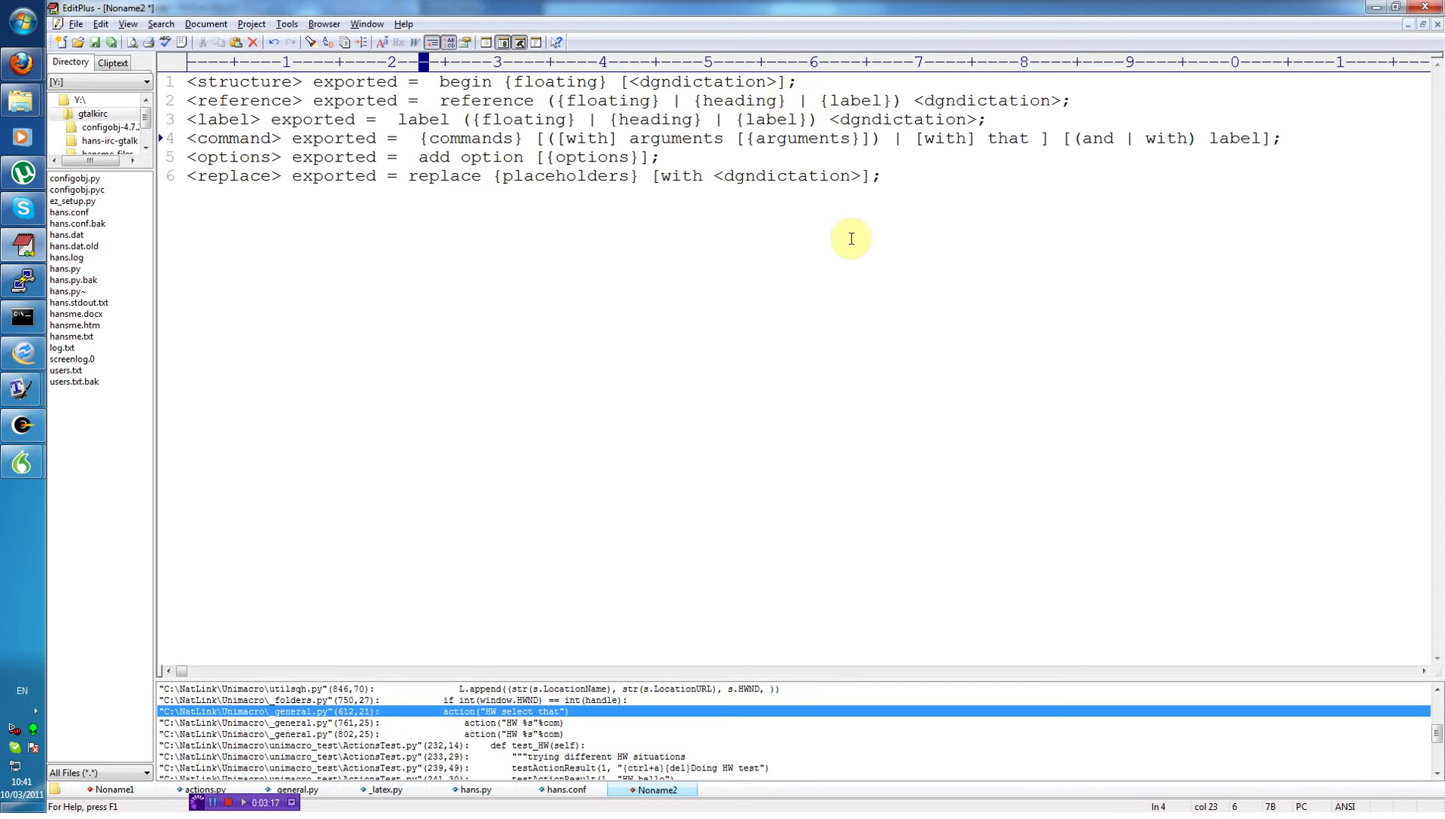
{"action": "left_click", "coordinate": [687, 157]}
{"action": "left_click_drag", "start_coordinate": [687, 157], "coordinate": [423, 156]}
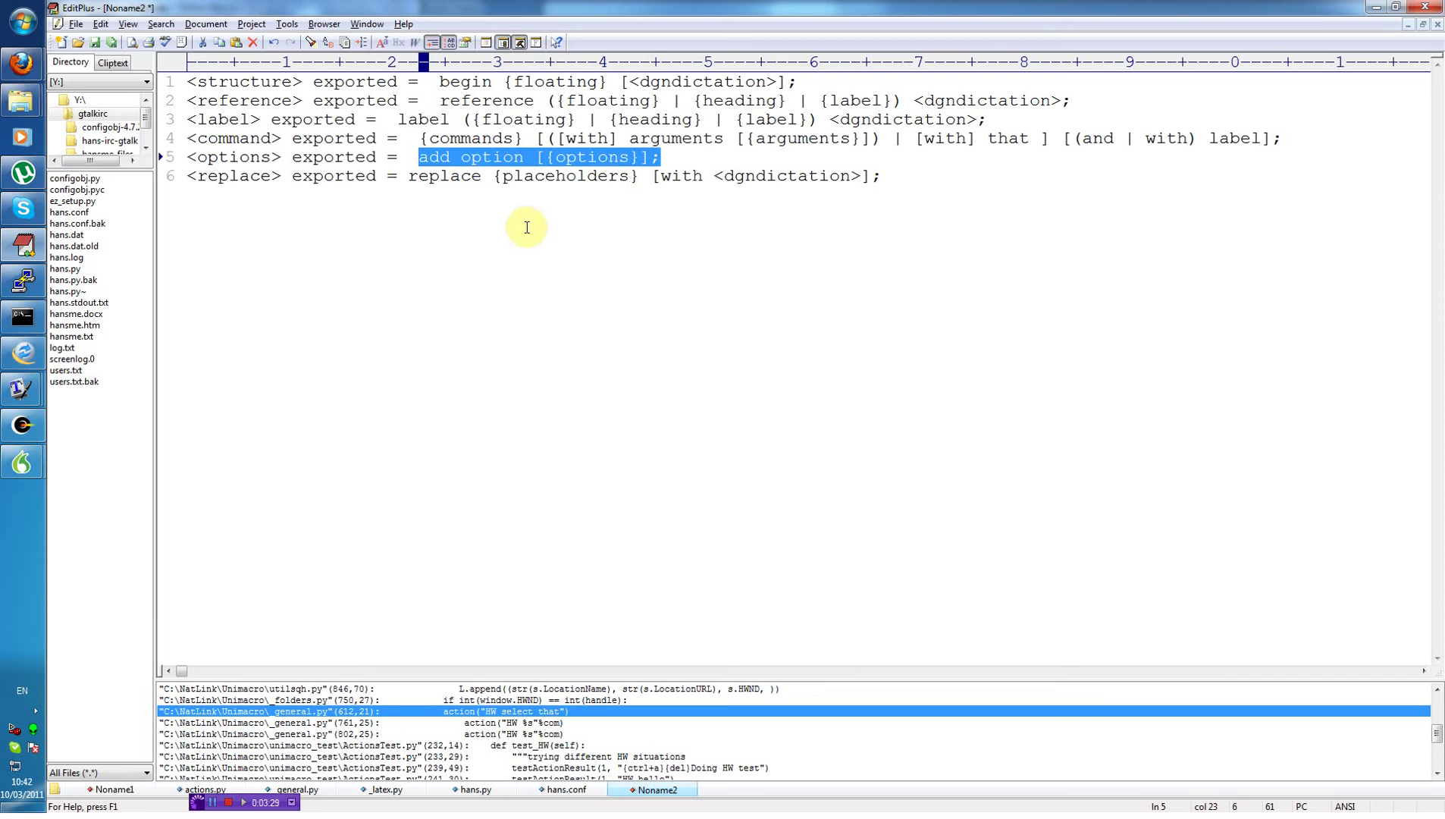
{"action": "left_click_drag", "start_coordinate": [409, 176], "coordinate": [903, 214]}
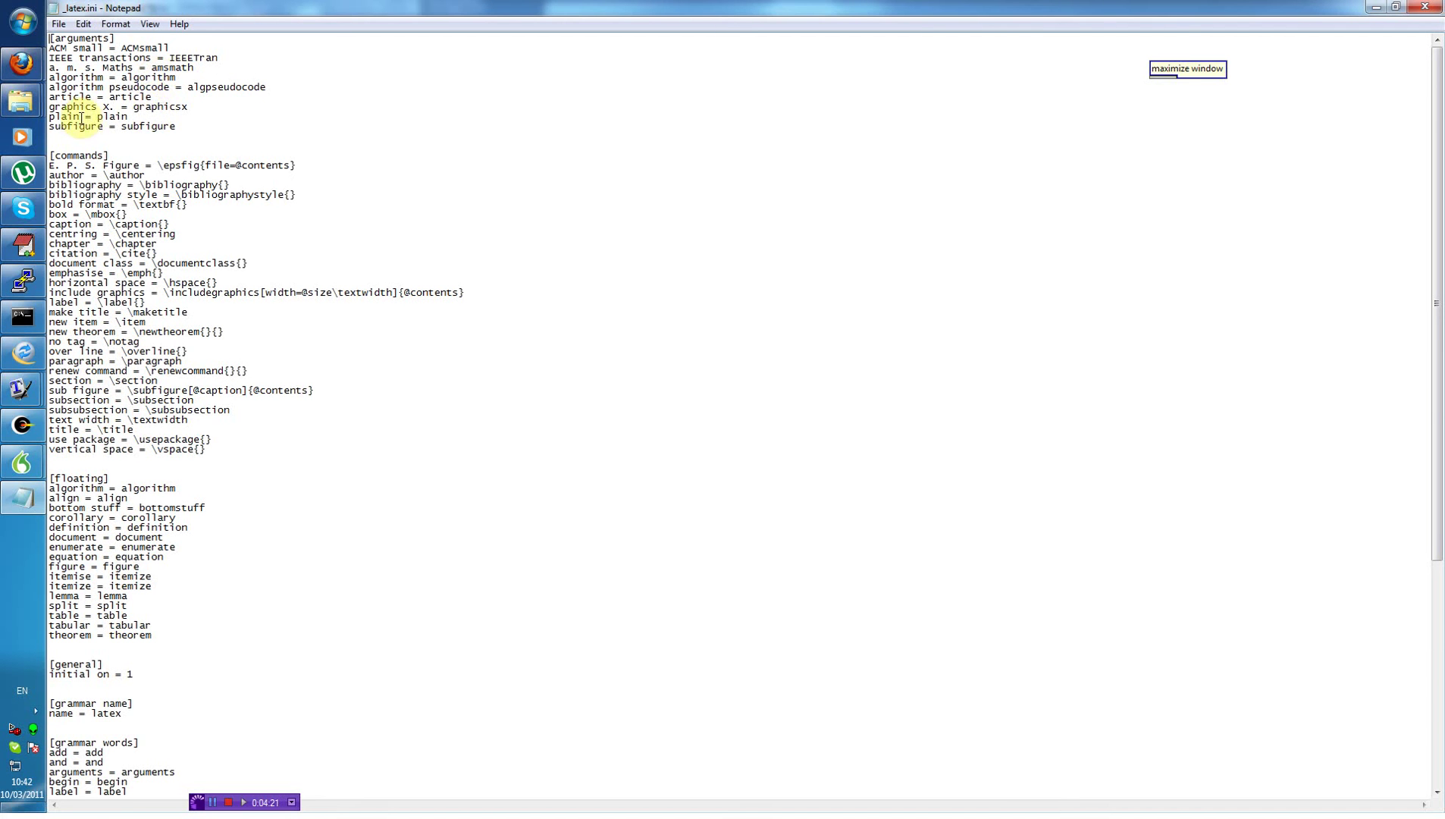
In _latex.ini, select the spoken form 'graphics X.' and its LaTeX value 'graphicsx'.
{"action": "left_click", "coordinate": [52, 107]}
{"action": "left_click", "coordinate": [114, 107], "text": "shift"}
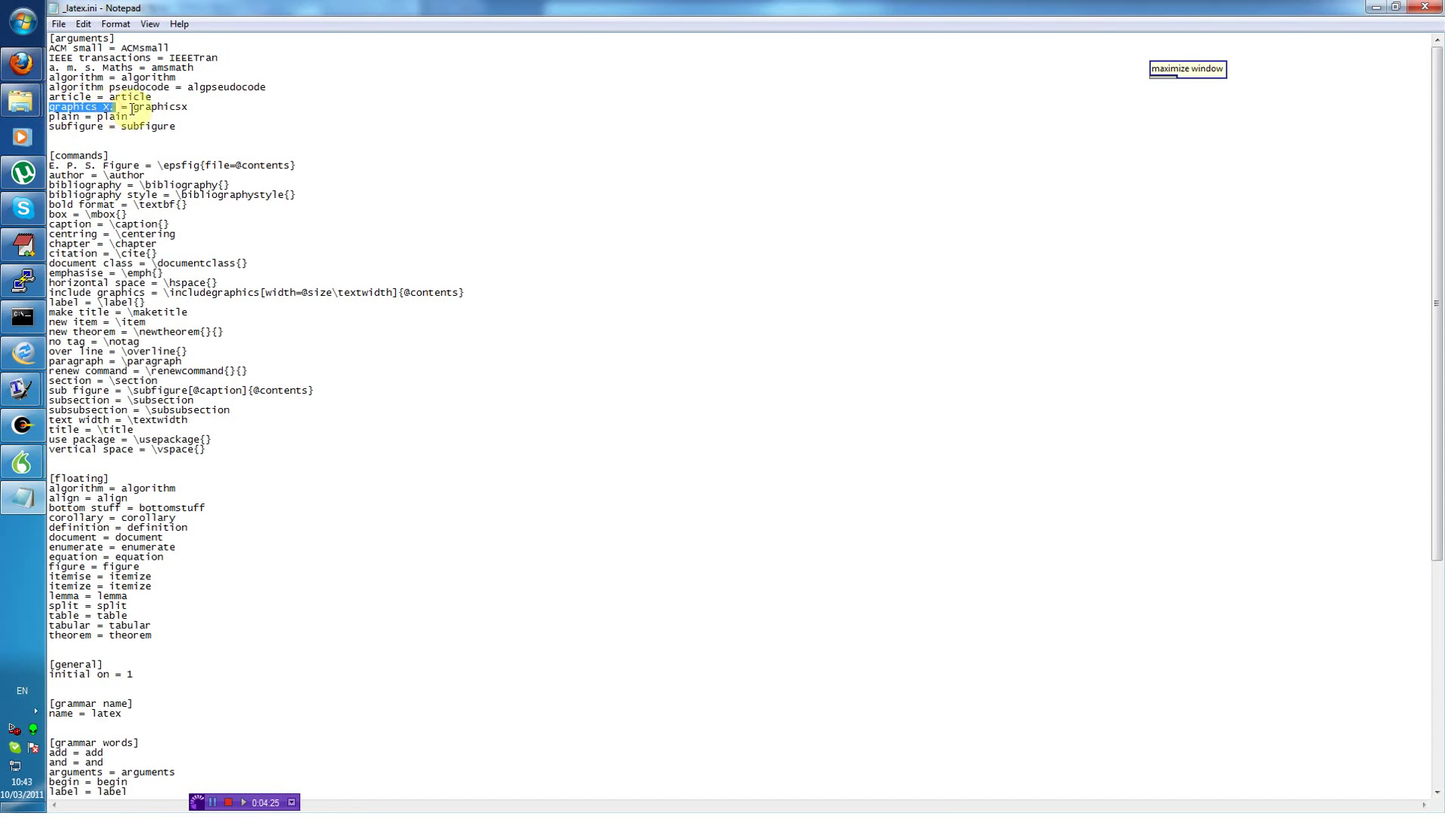
{"action": "left_click_drag", "start_coordinate": [133, 107], "coordinate": [198, 108]}
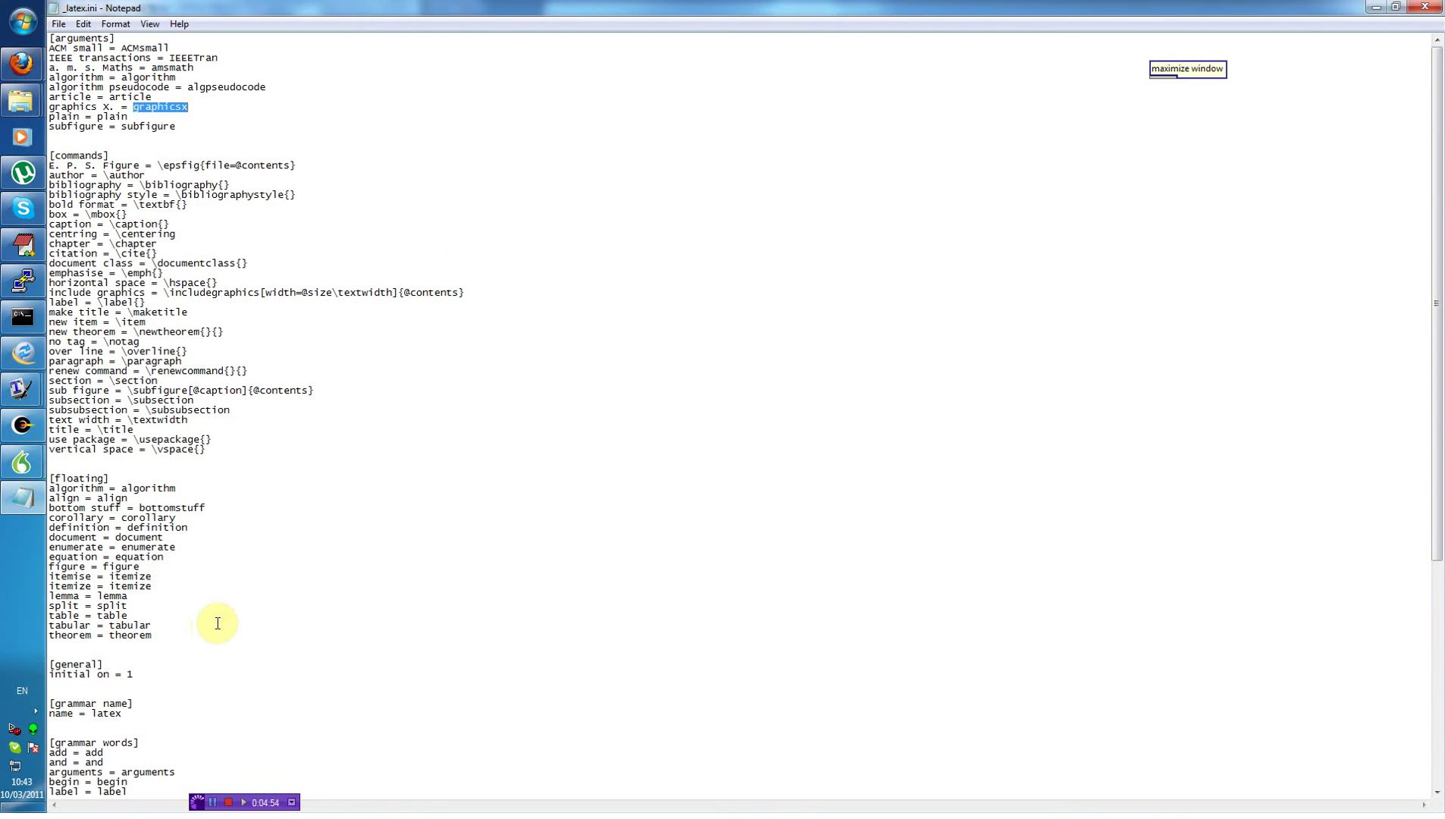
{"action": "scroll", "coordinate": [216, 622], "scroll_direction": "down", "scroll_amount": 7}
{"action": "scroll", "coordinate": [218, 621], "scroll_direction": "down", "scroll_amount": 4}
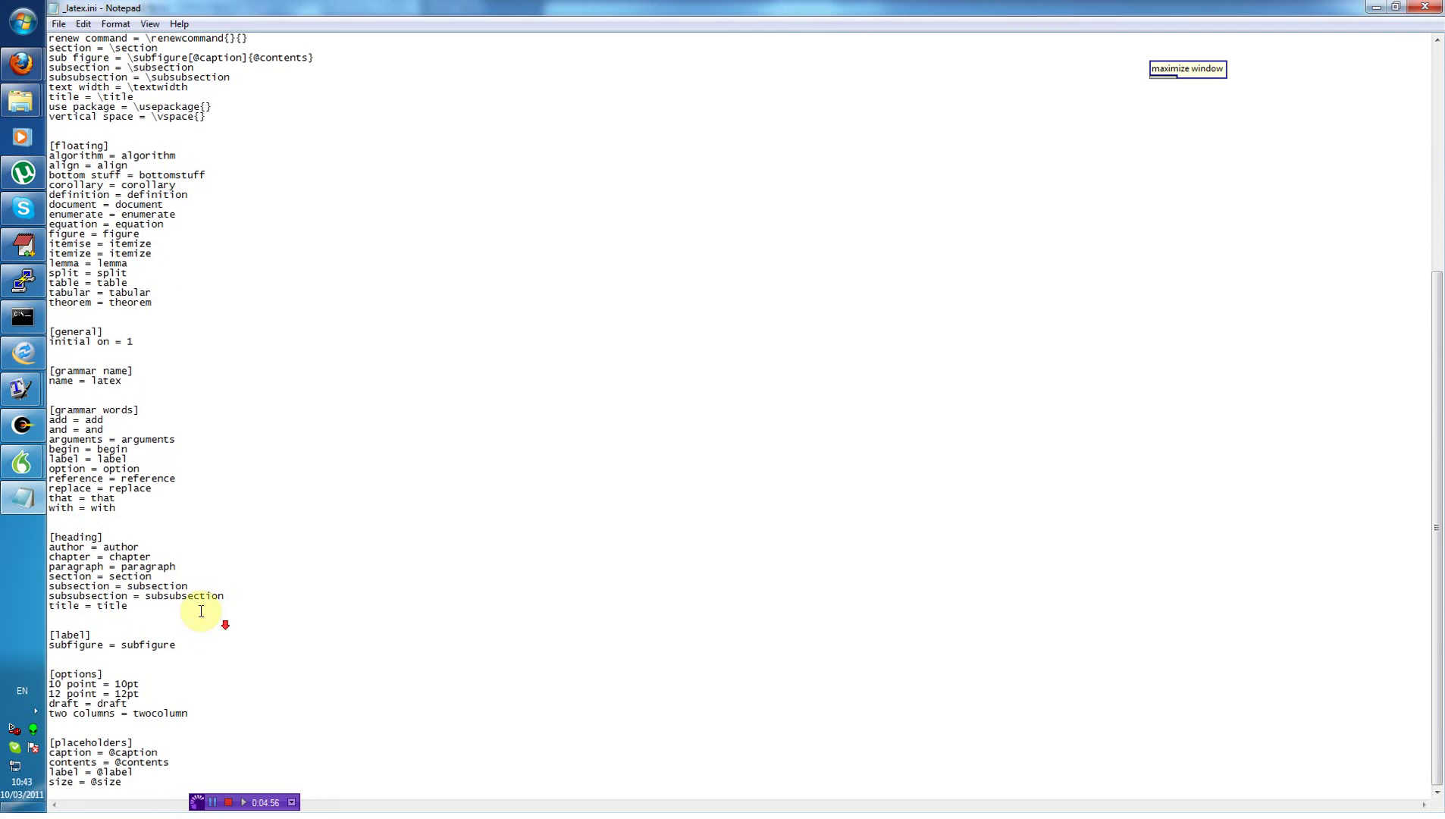
{"action": "left_click", "coordinate": [113, 536]}
{"action": "left_click_drag", "start_coordinate": [114, 536], "coordinate": [36, 539]}
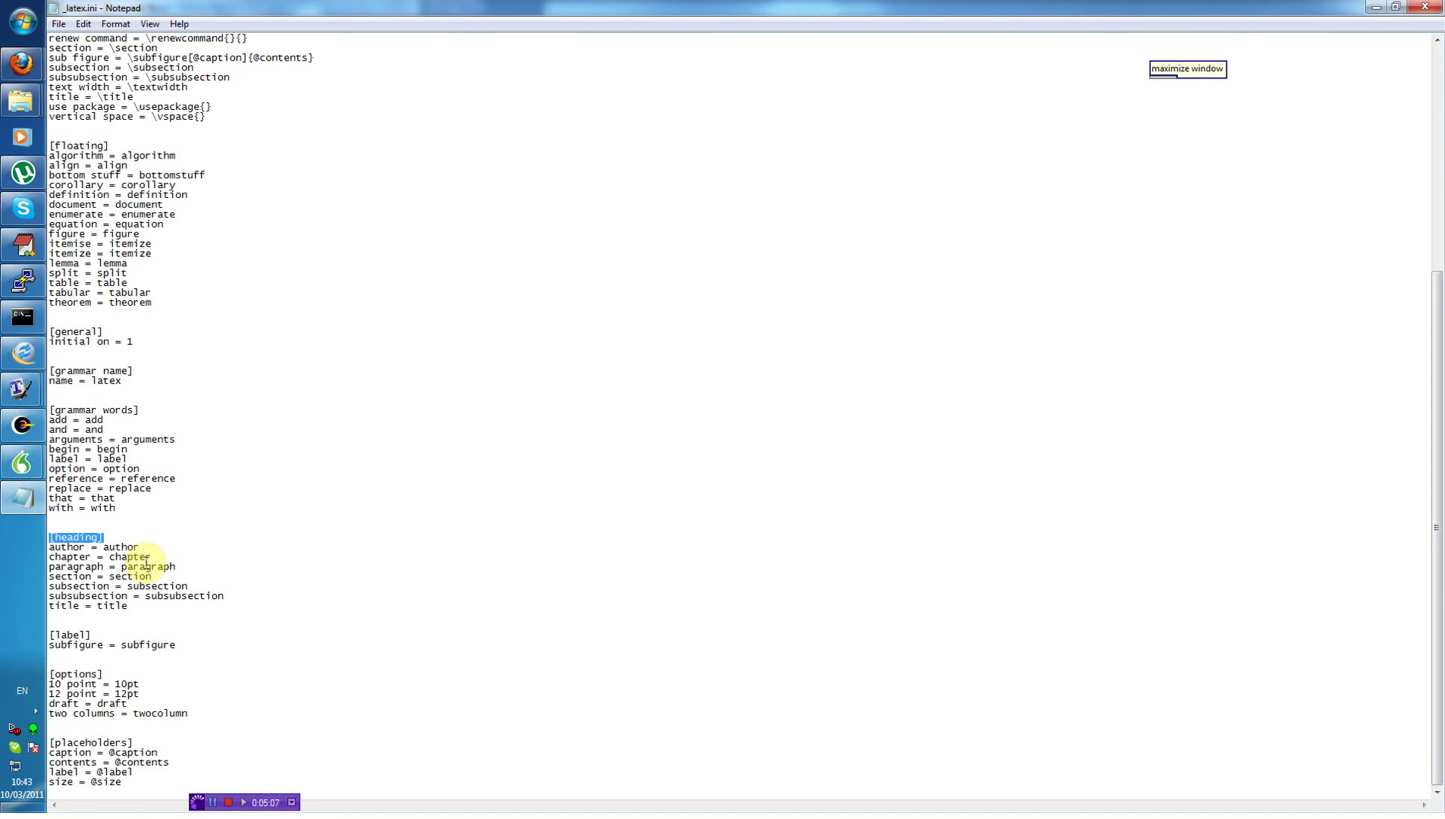
{"action": "left_click", "coordinate": [112, 677]}
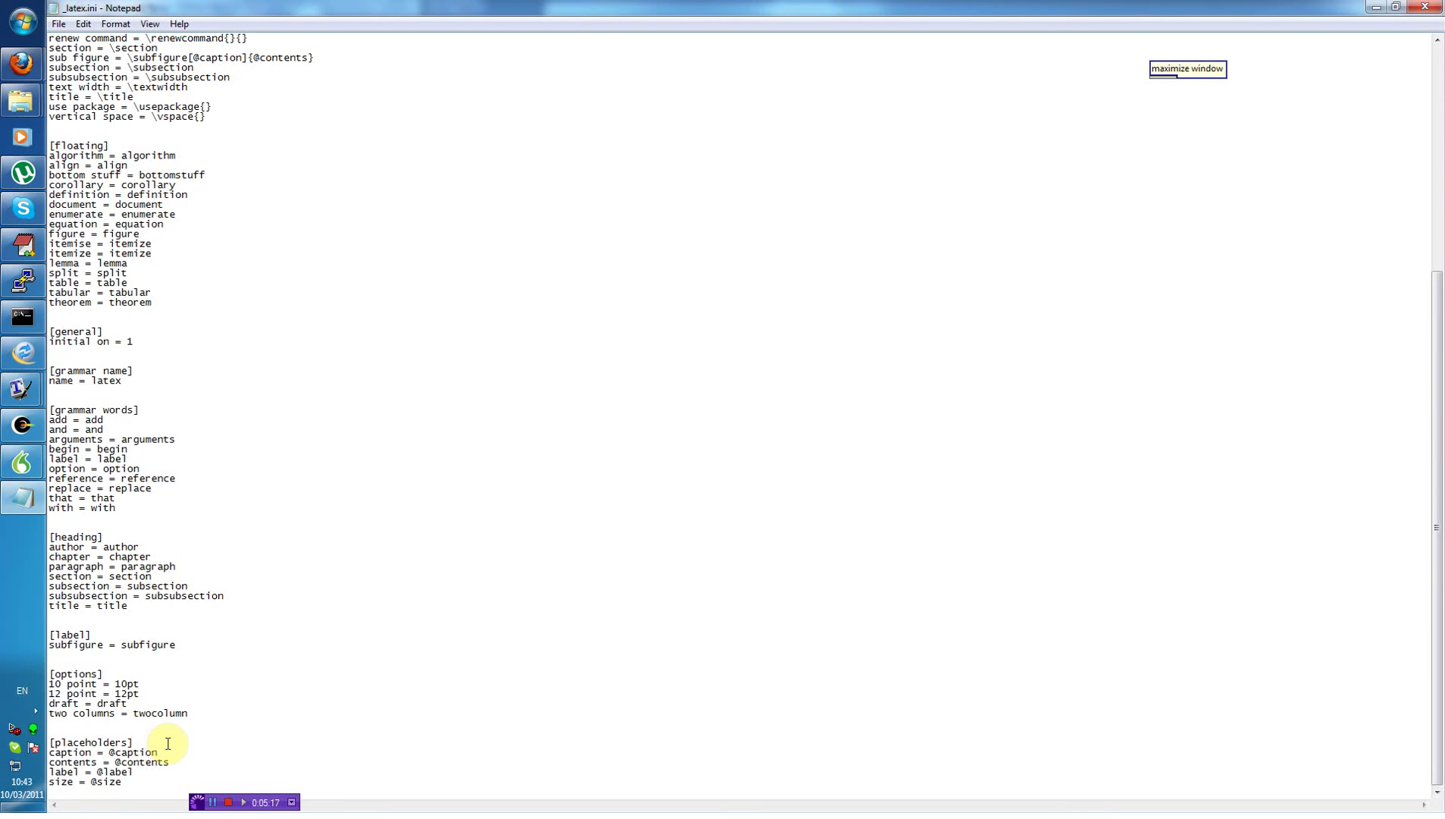
{"action": "scroll", "coordinate": [167, 743], "scroll_direction": "up", "scroll_amount": 11}
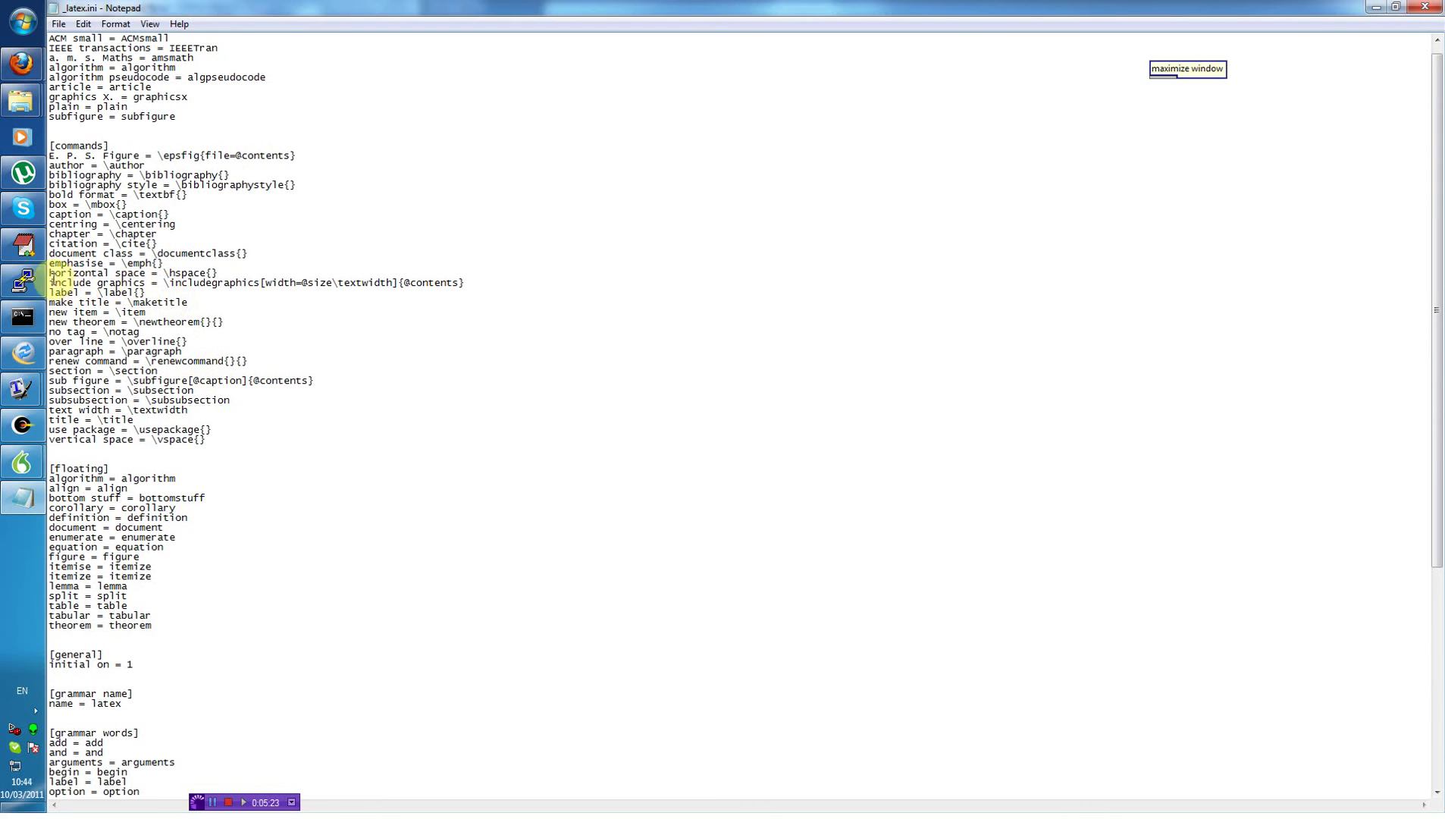
{"action": "left_click_drag", "start_coordinate": [50, 274], "coordinate": [507, 287]}
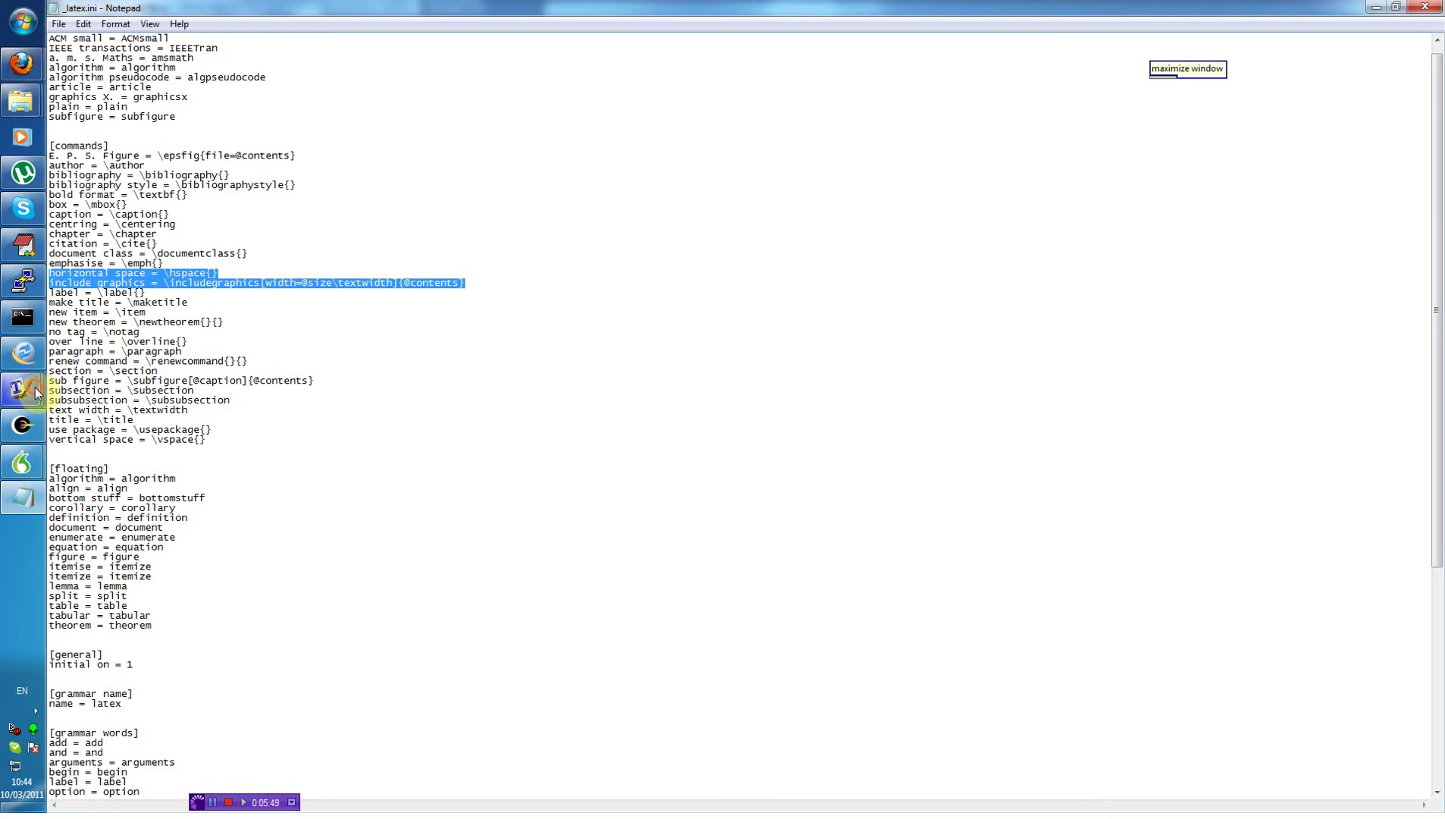
{"action": "mouse_move", "coordinate": [35, 388]}
{"action": "left_click", "coordinate": [126, 492]}
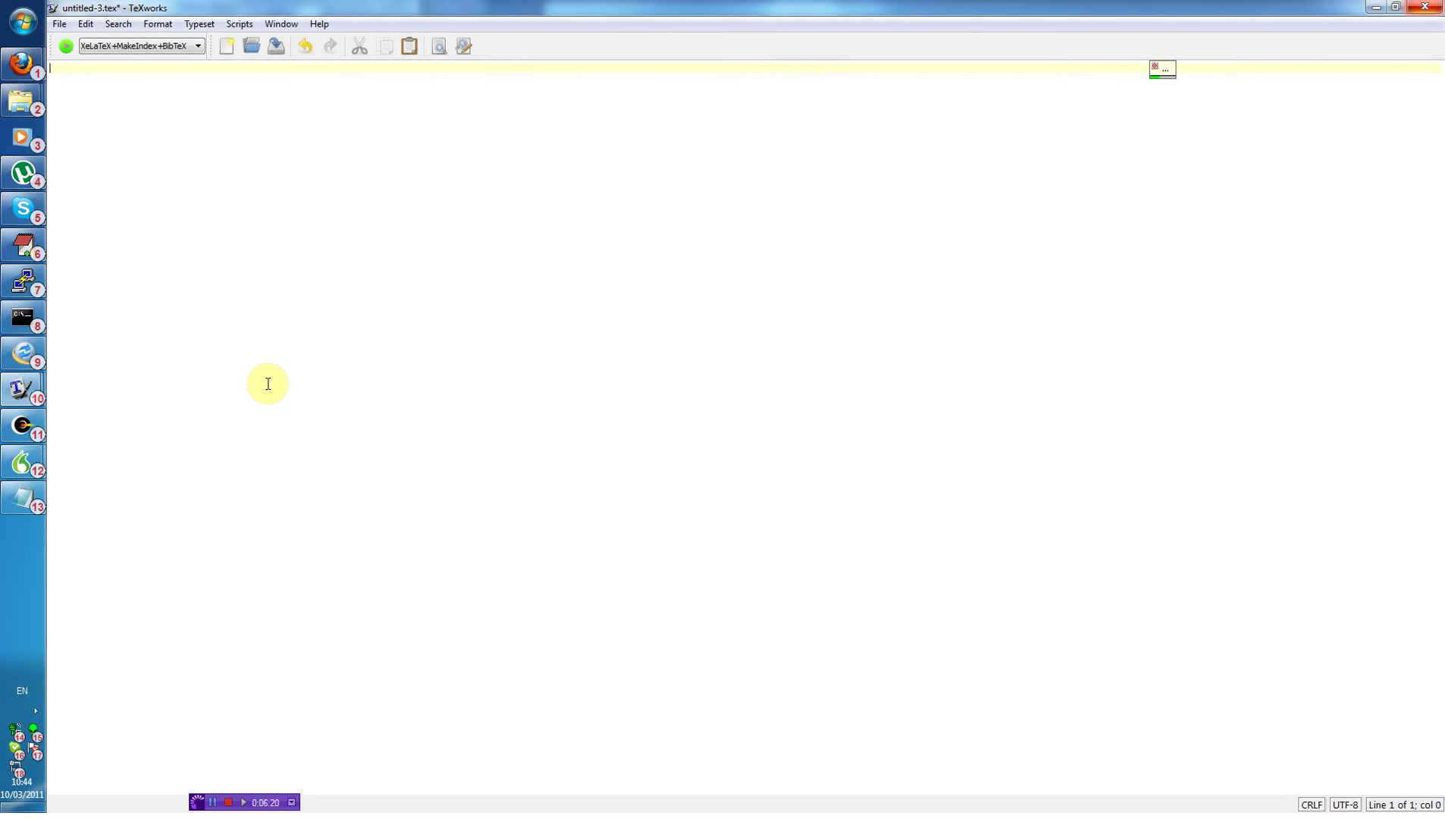
Insert an empty \documentclass{} command on line 1 of untitled-3.tex.
{"action": "type", "text": "\\documentclass{}"}
{"action": "key", "text": "Left"}
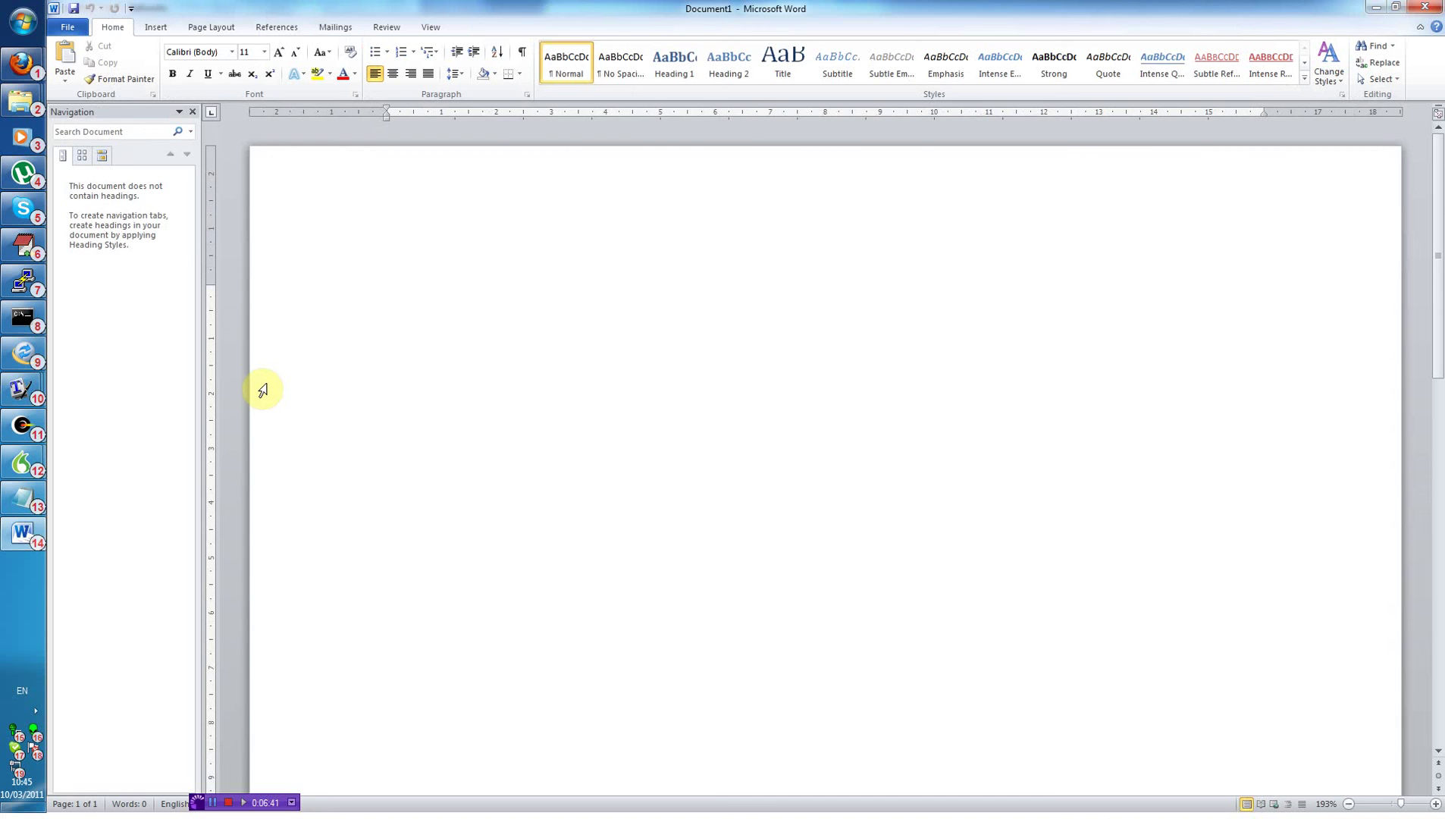
Open the wordlatextemp.tex skeleton in Word and clear the selection of its text.
{"action": "key", "text": "ctrl+o"}
{"action": "key", "text": "Return"}
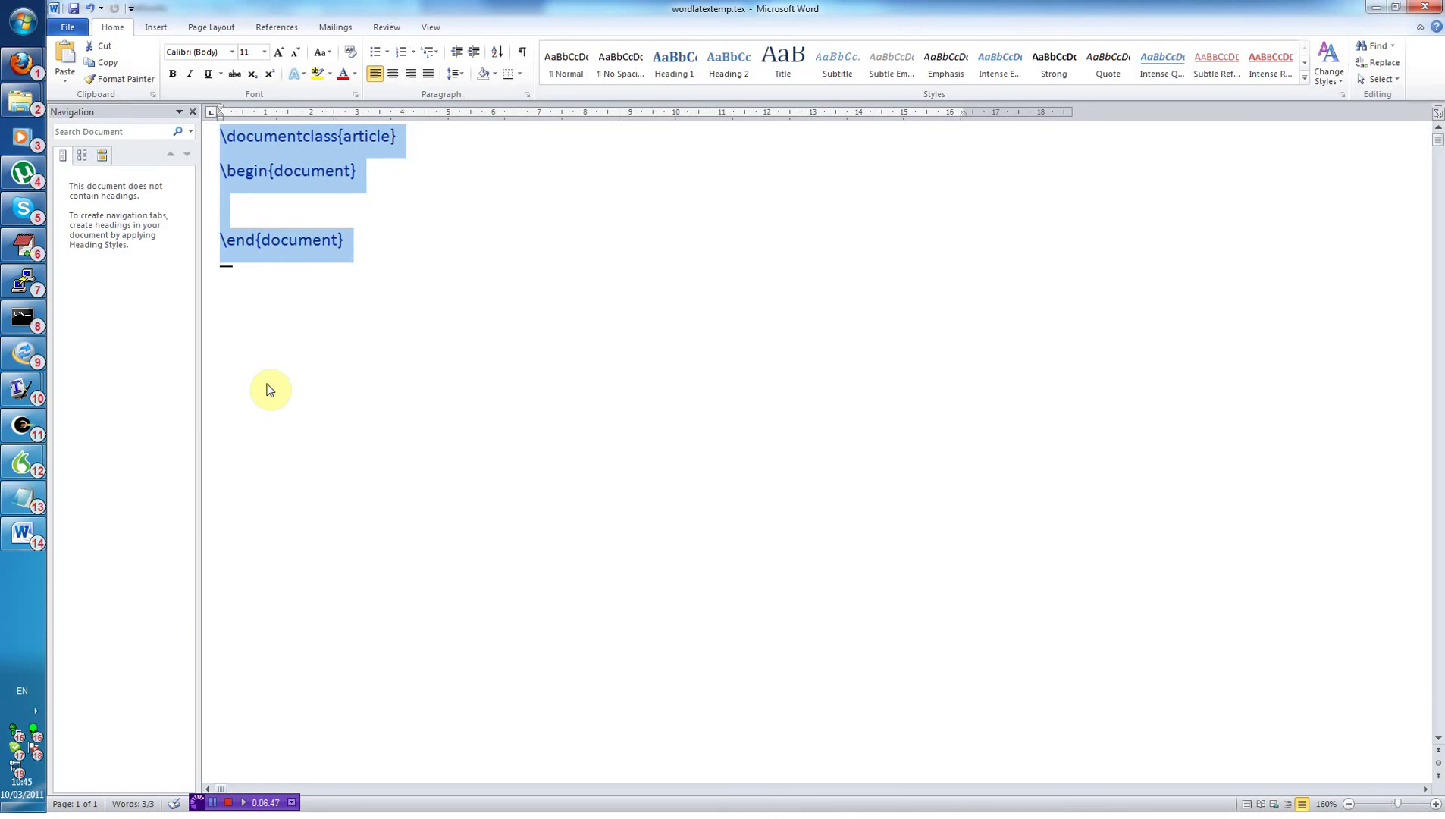
{"action": "key", "text": "super+t"}
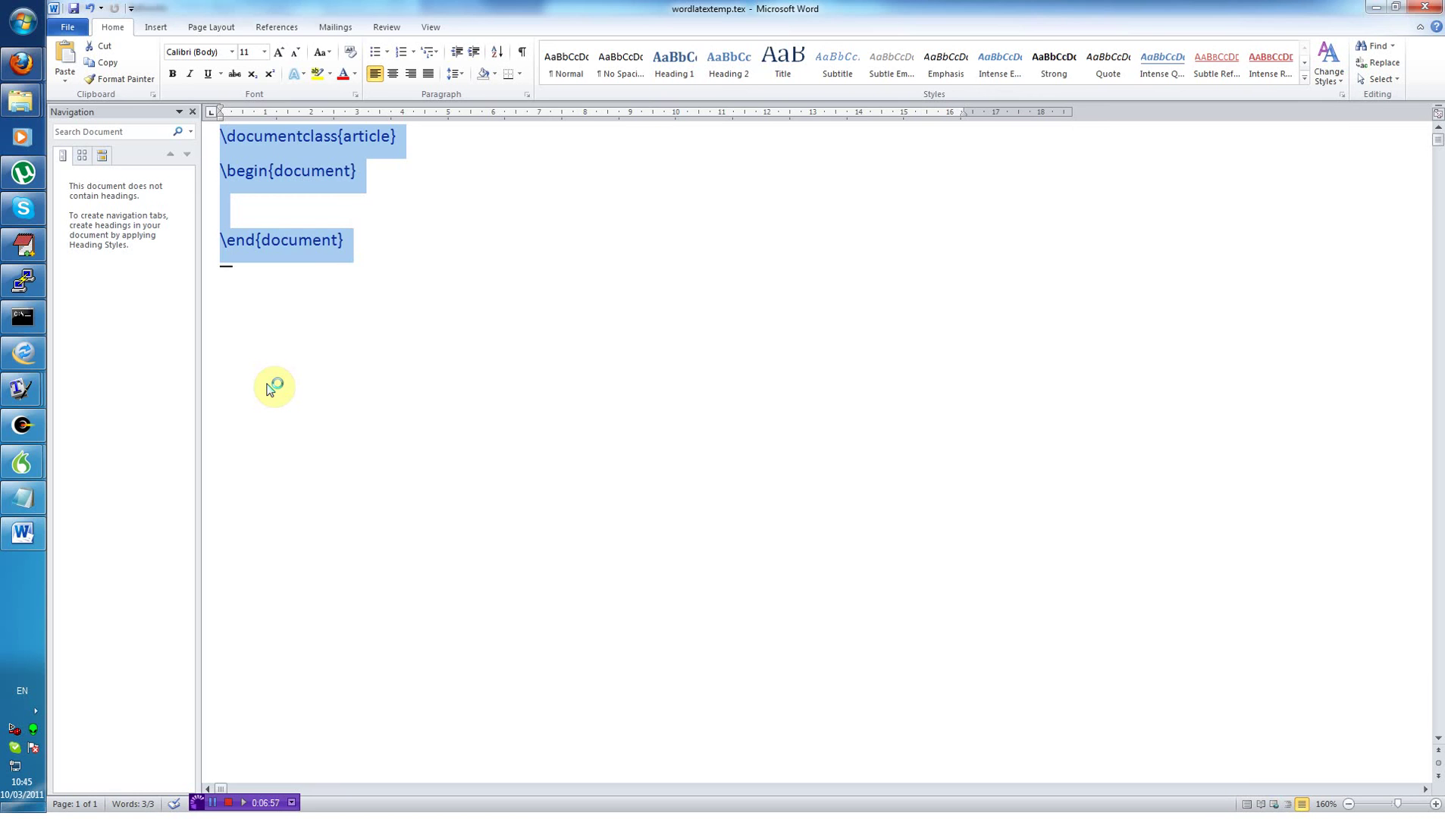
{"action": "left_click", "coordinate": [349, 327]}
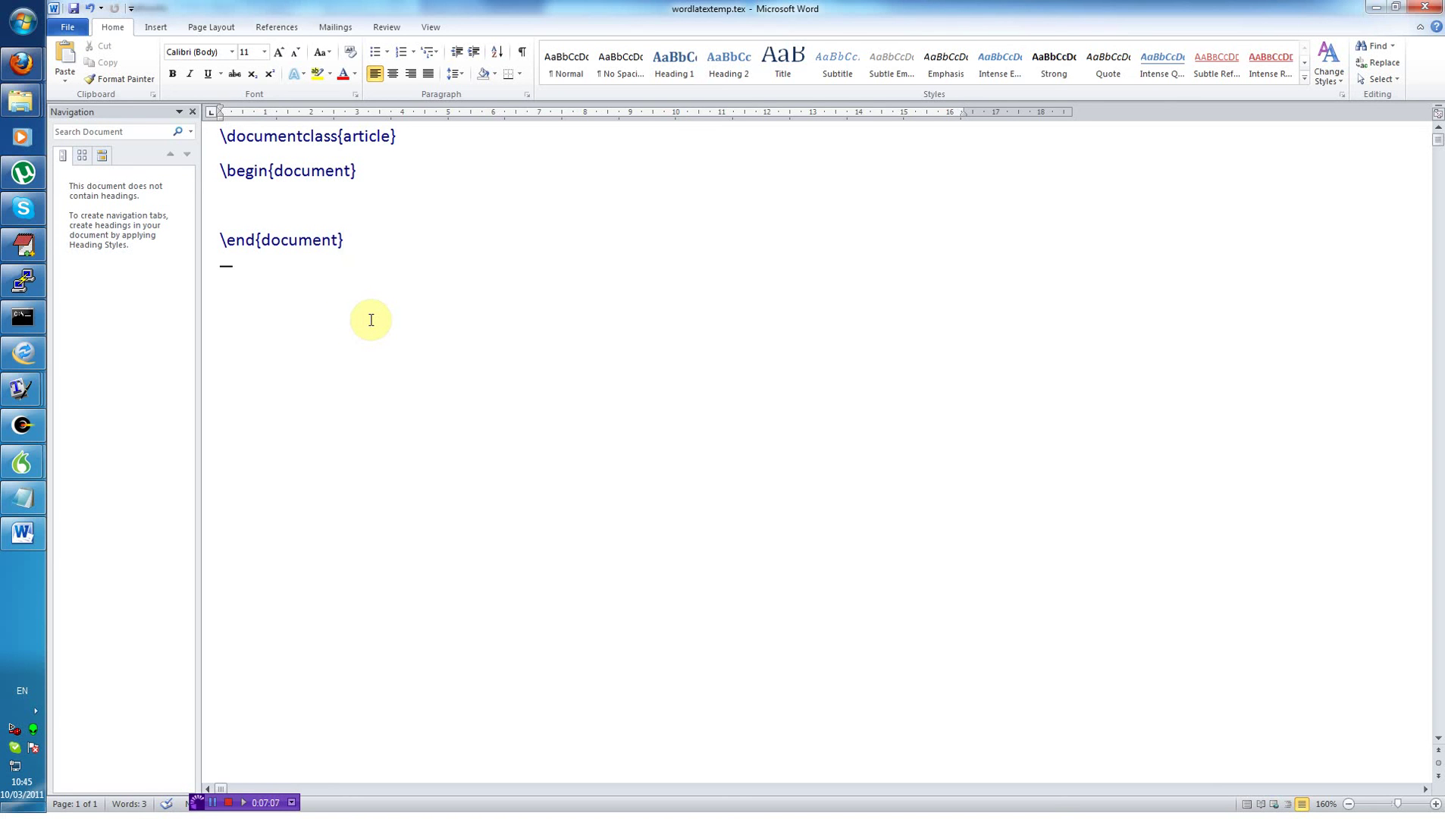
Add the [12pt] option to \documentclass{article} and start an empty line below it.
{"action": "left_click", "coordinate": [429, 142]}
{"action": "key", "text": "ctrl+alt+t"}
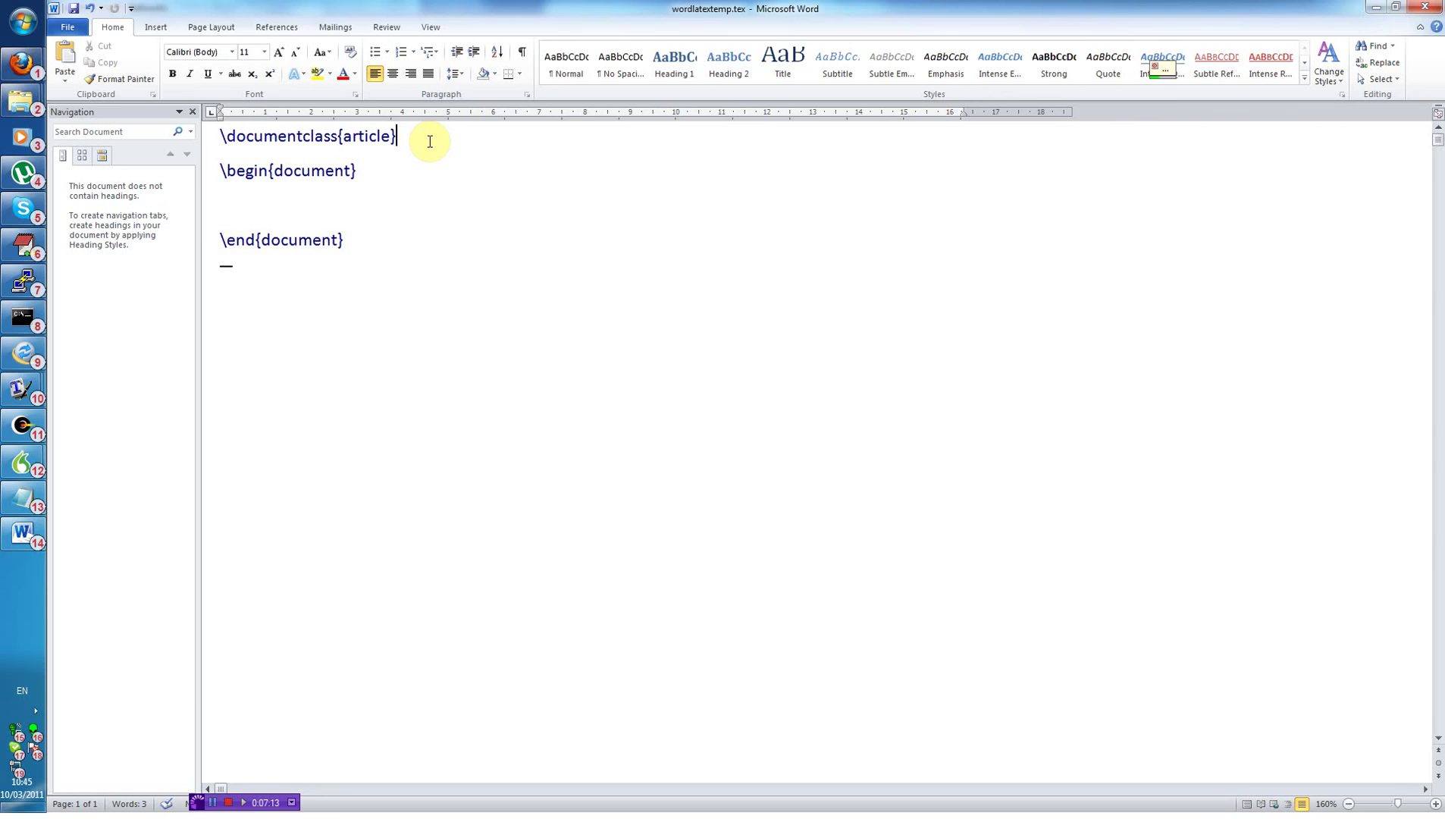
{"action": "triple_click", "coordinate": [429, 144]}
{"action": "left_click", "coordinate": [428, 142]}
{"action": "left_click", "coordinate": [338, 137]}
{"action": "type", "text": "[12pt]"}
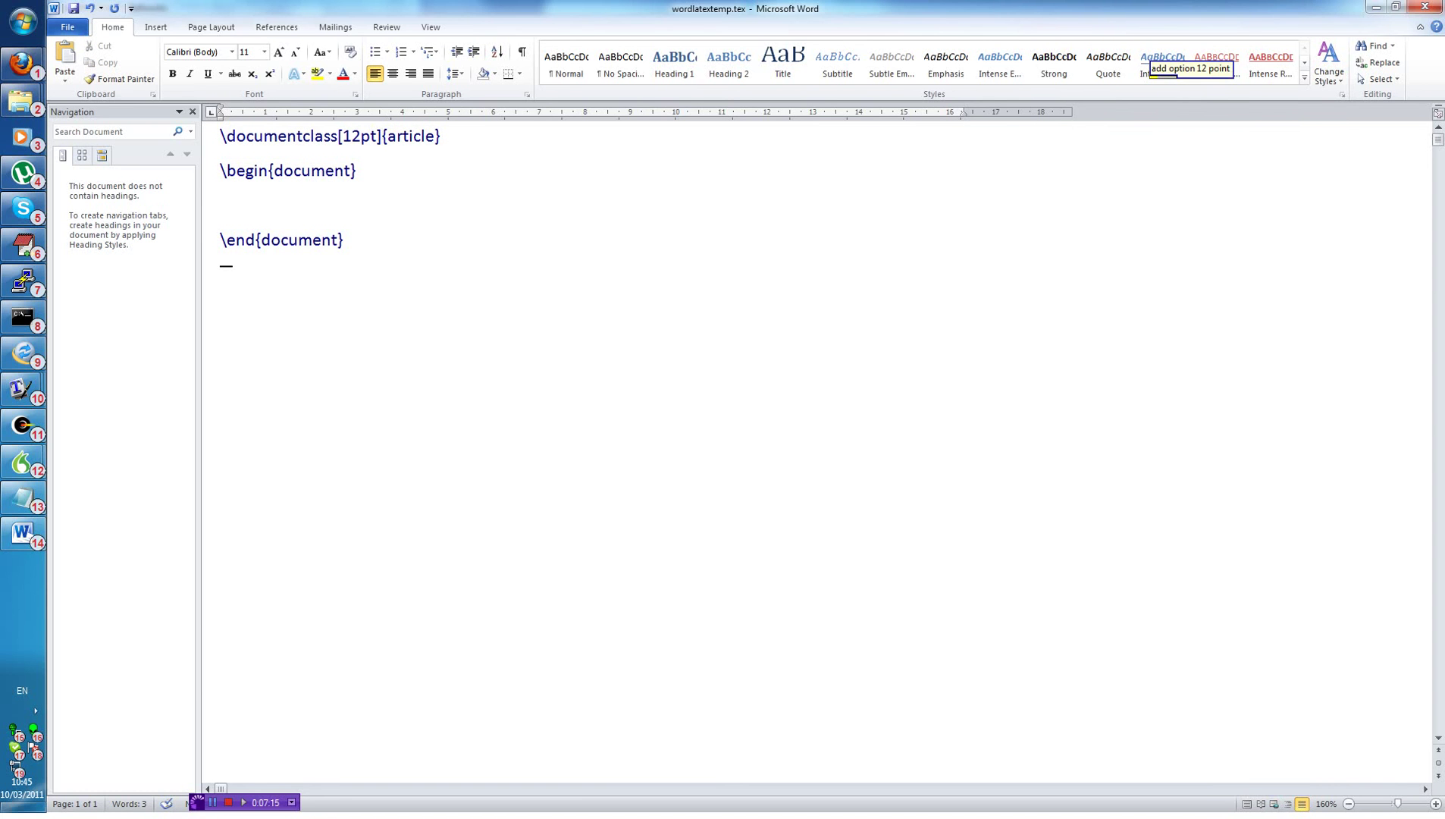
{"action": "left_click", "coordinate": [430, 142]}
{"action": "key", "text": "Return"}
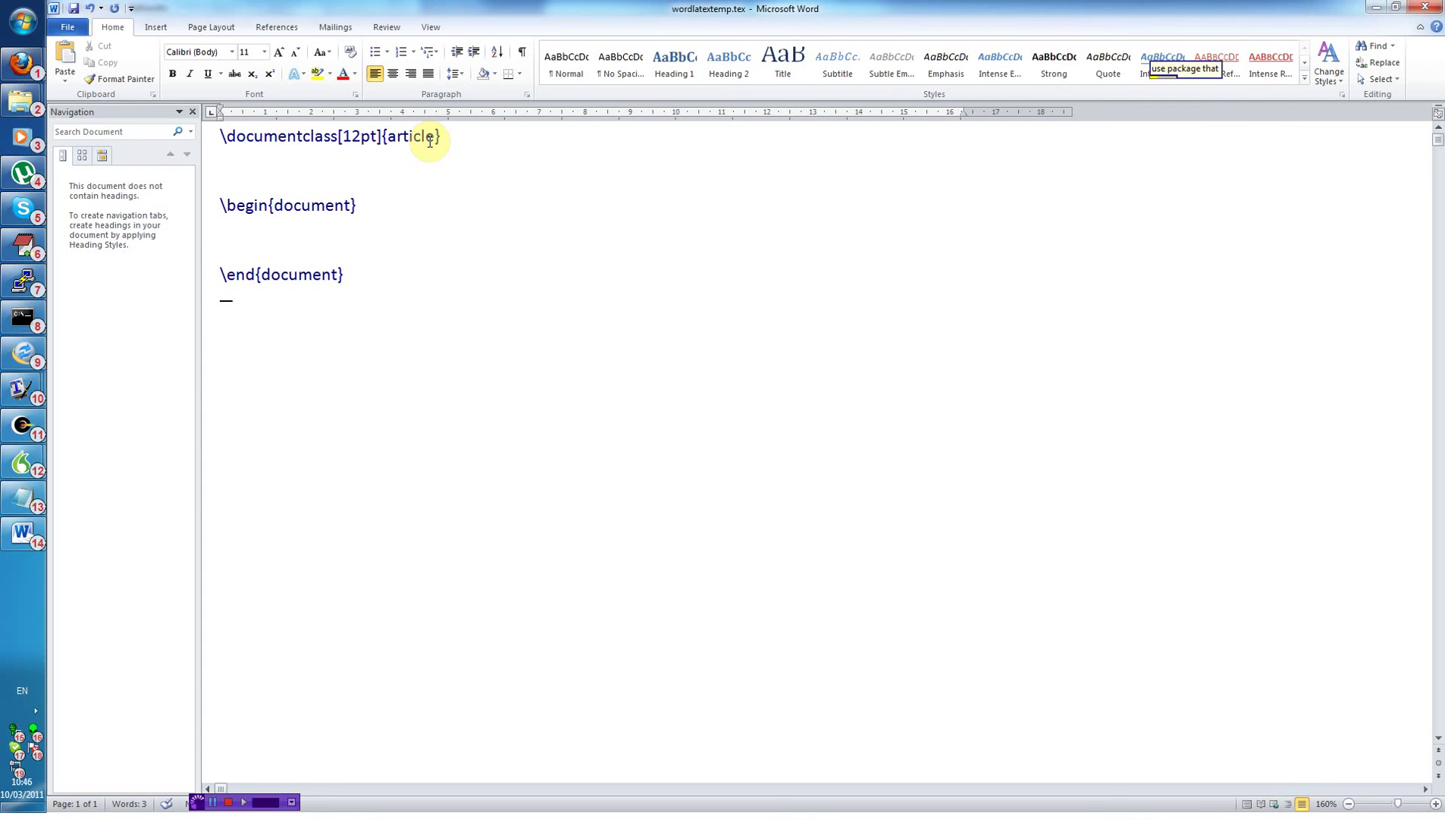
Insert \usepackage{graphicsx} below the document class and start a fresh line after it.
{"action": "type", "text": "\\usepackage{}"}
{"action": "key", "text": "Left"}
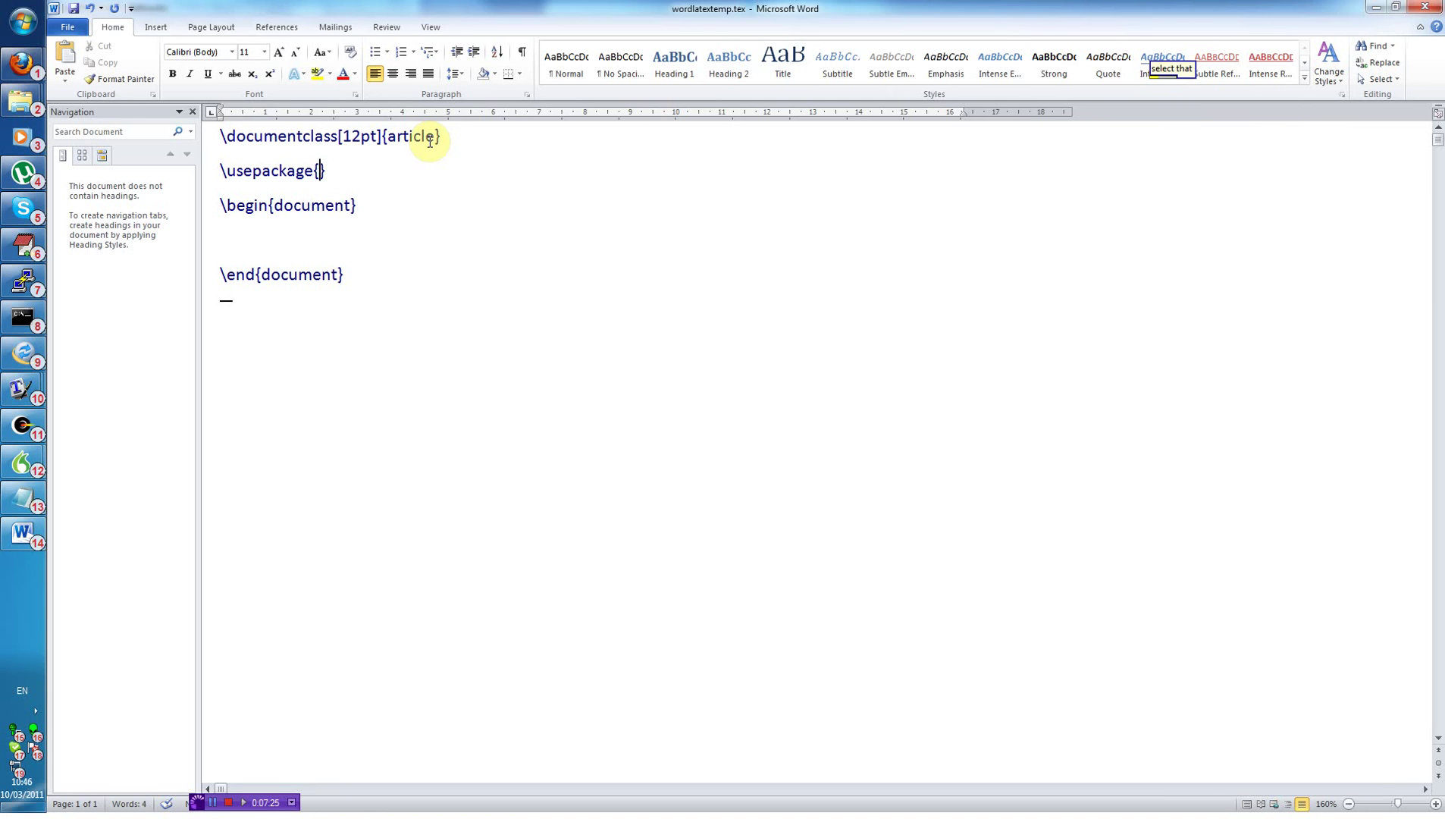
{"action": "key", "text": "ctrl+z"}
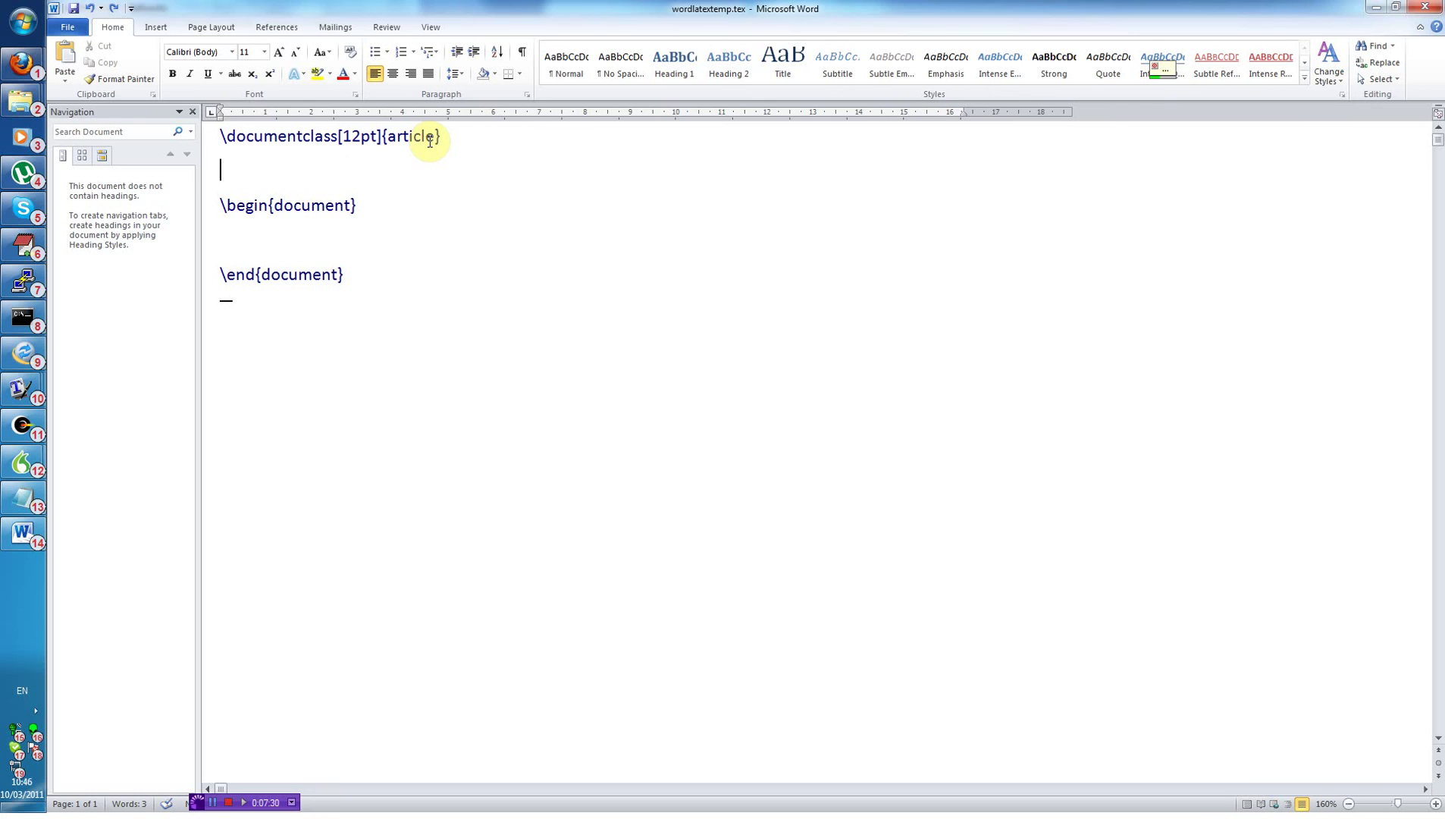
{"action": "type", "text": "\\usepackage{graphicsx}"}
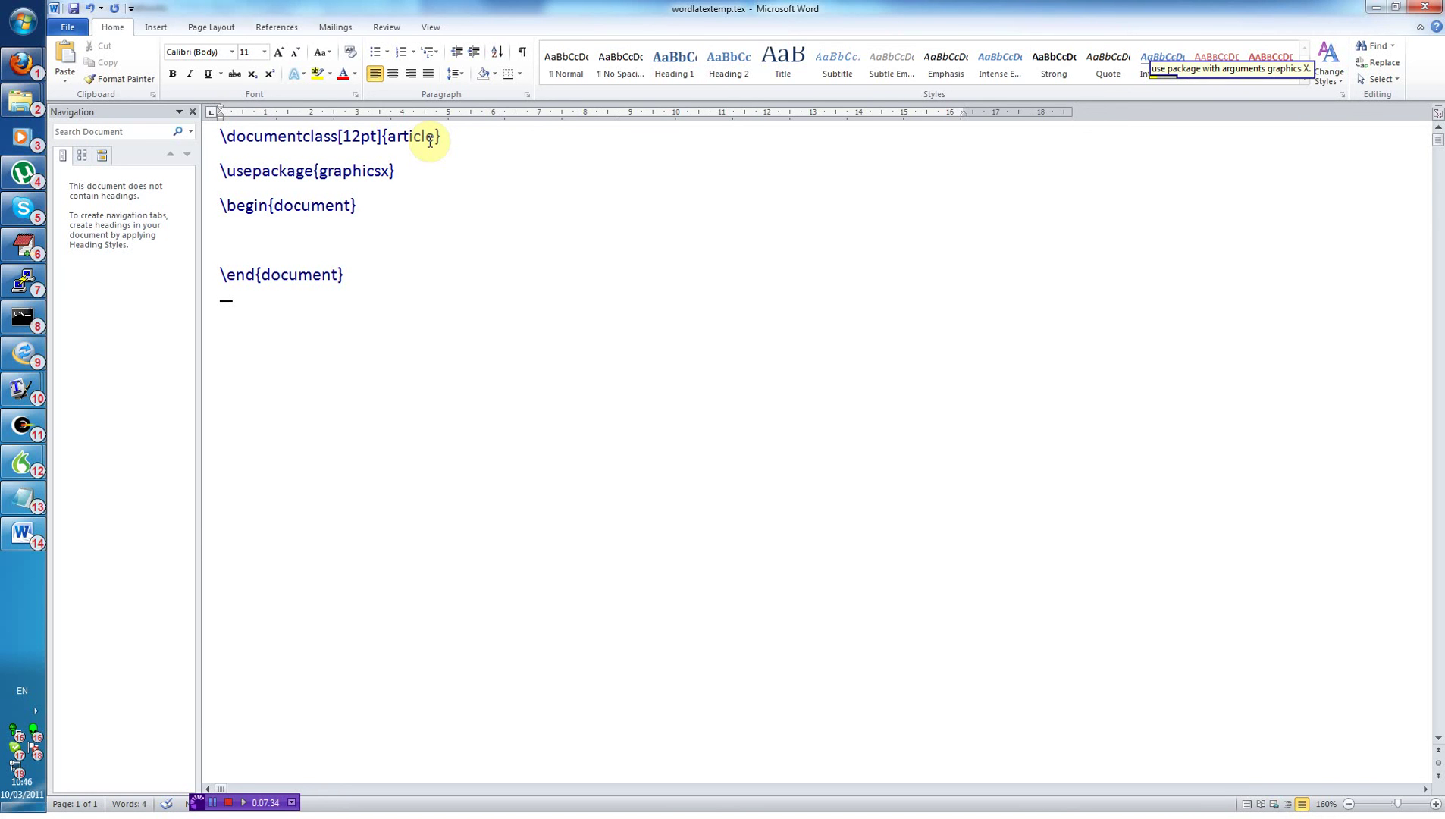
{"action": "key", "text": "End"}
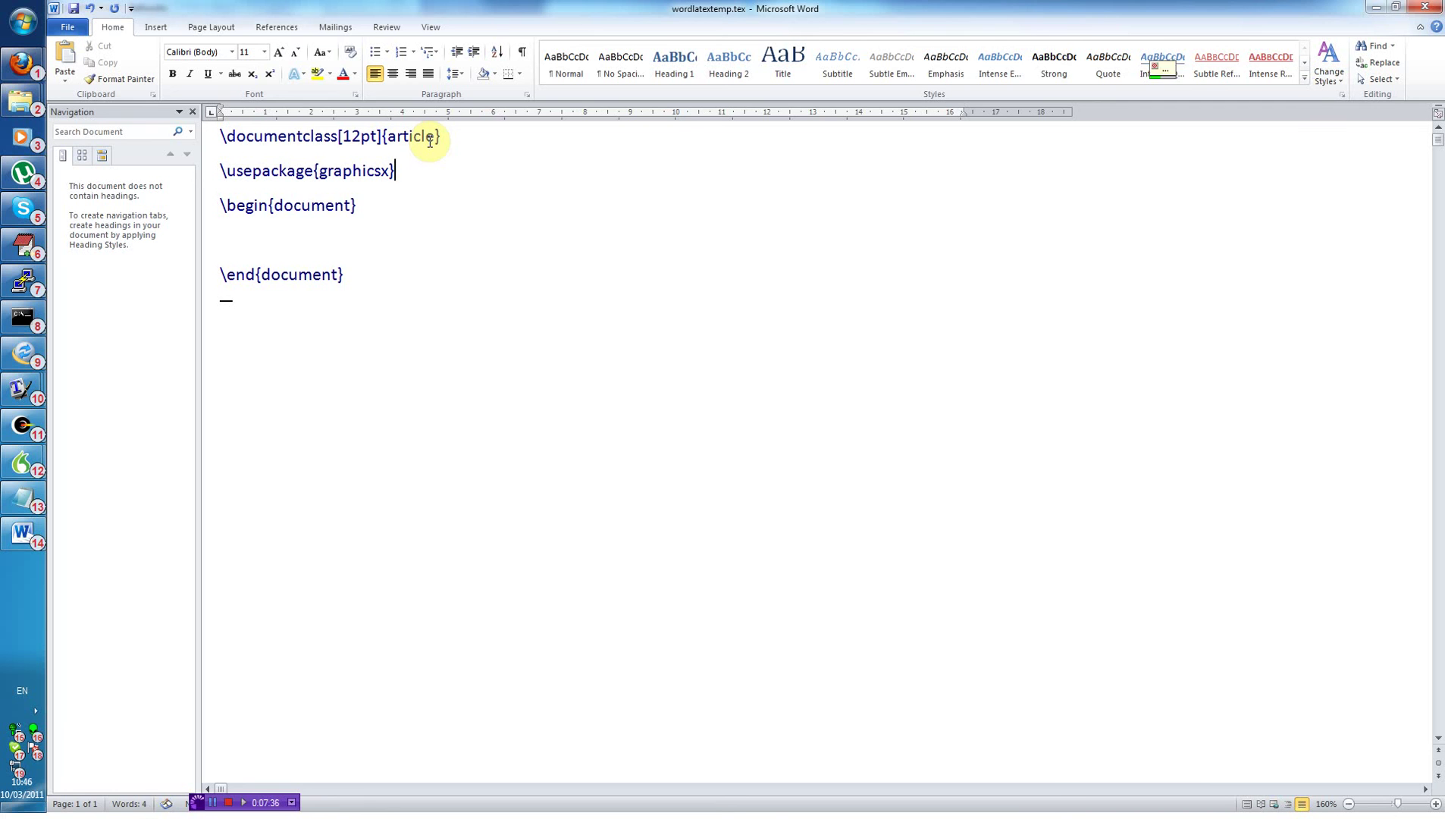
{"action": "key", "text": "Return"}
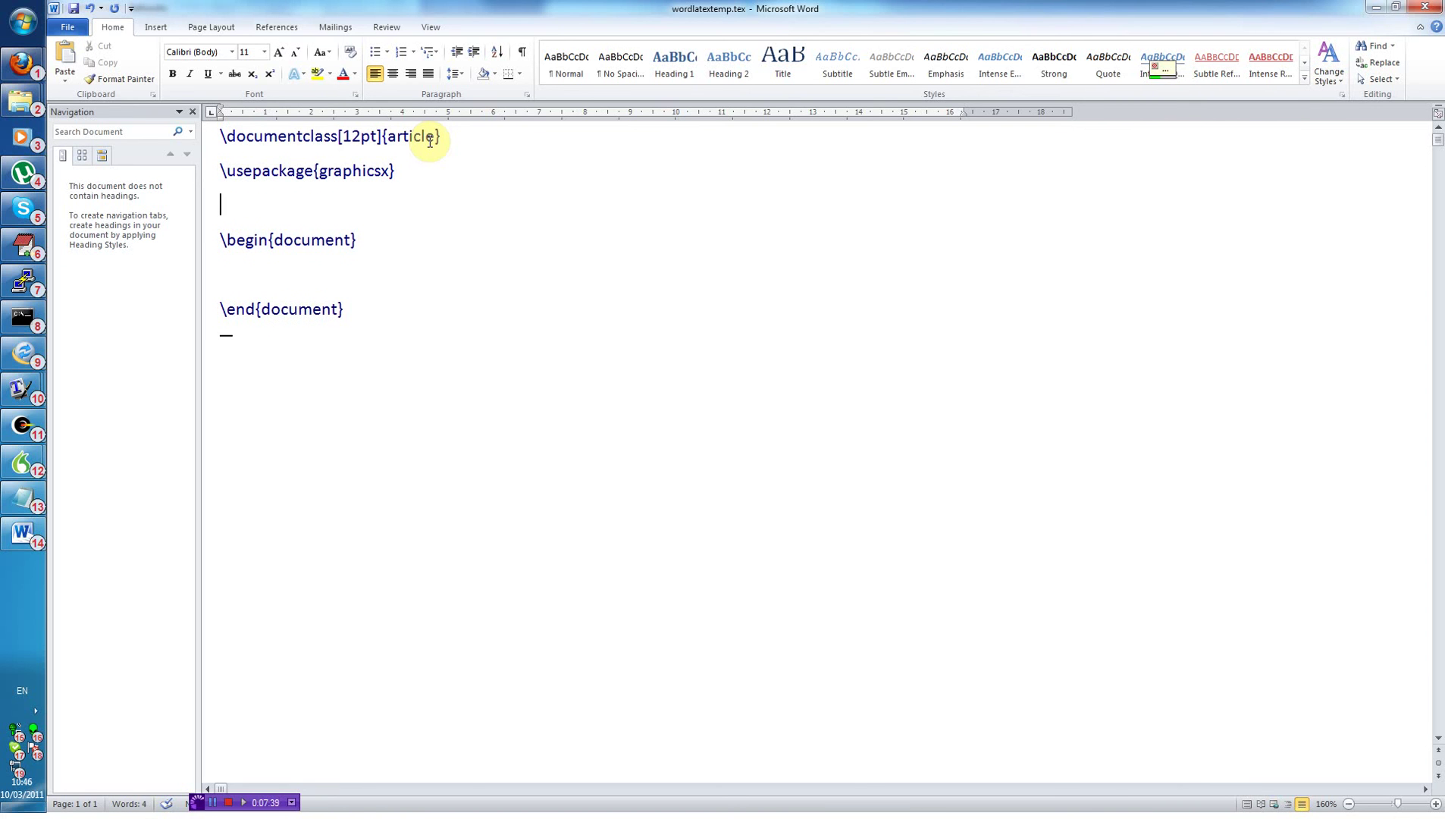
Dictate the title text 'this is the title of the document'.
{"action": "type", "text": "this is the title of the document"}
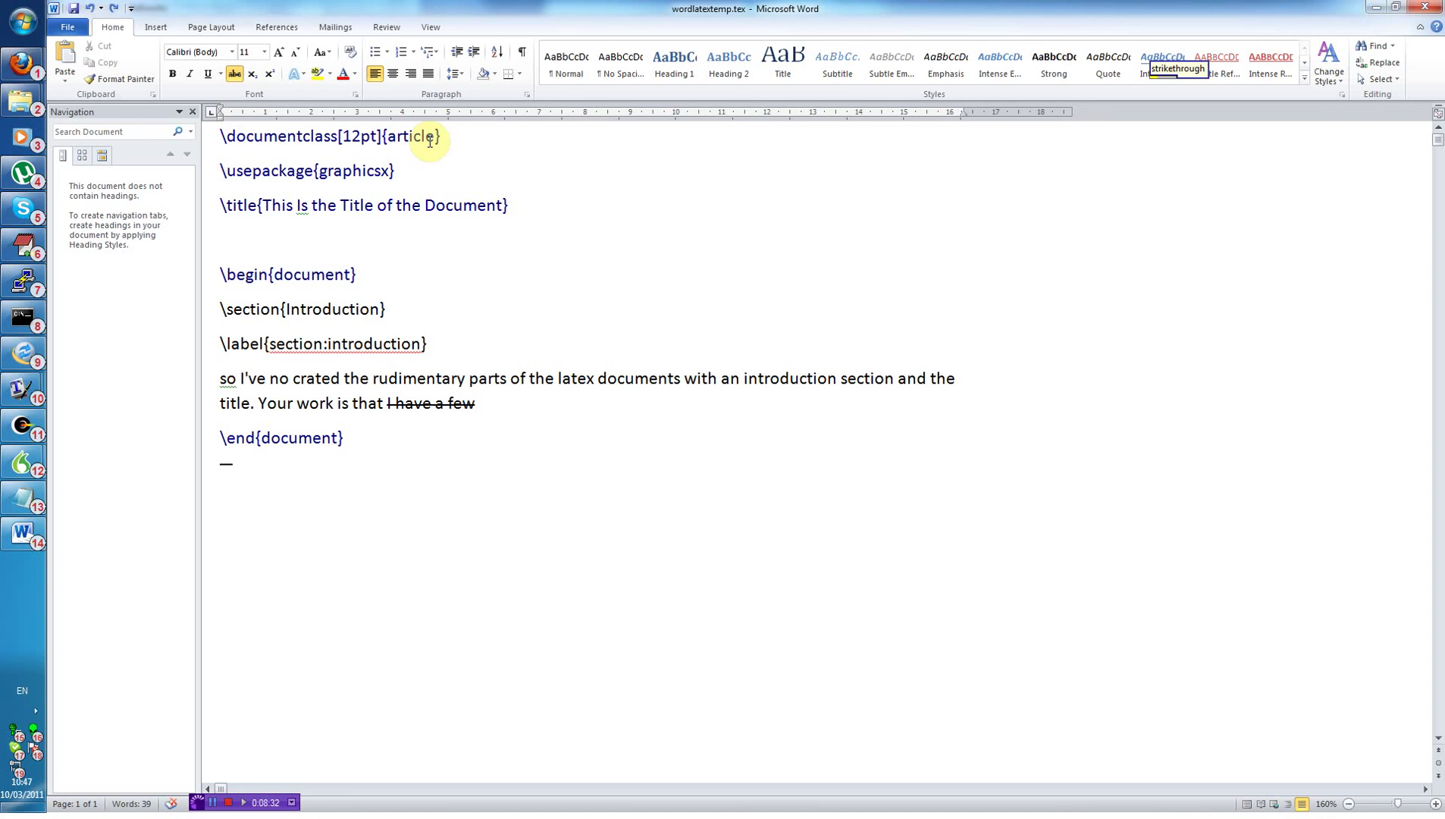
Delete the struck-out ending after 'title.' and dictate 'You will notice that there are a few recognition mistakes…'.
{"action": "key", "text": "BackSpace"}
{"action": "key", "text": "BackSpace"}
{"action": "key", "text": "BackSpace"}
{"action": "key", "text": "BackSpace"}
{"action": "key", "text": "BackSpace"}
{"action": "key", "text": "BackSpace"}
{"action": "key", "text": "BackSpace"}
{"action": "key", "text": "BackSpace"}
{"action": "key", "text": "BackSpace"}
{"action": "key", "text": "BackSpace"}
{"action": "key", "text": "BackSpace"}
{"action": "key", "text": "BackSpace"}
{"action": "key", "text": "BackSpace"}
{"action": "key", "text": "BackSpace"}
{"action": "key", "text": "BackSpace"}
{"action": "key", "text": "BackSpace"}
{"action": "key", "text": "BackSpace"}
{"action": "key", "text": "BackSpace"}
{"action": "key", "text": "BackSpace"}
{"action": "key", "text": "BackSpace"}
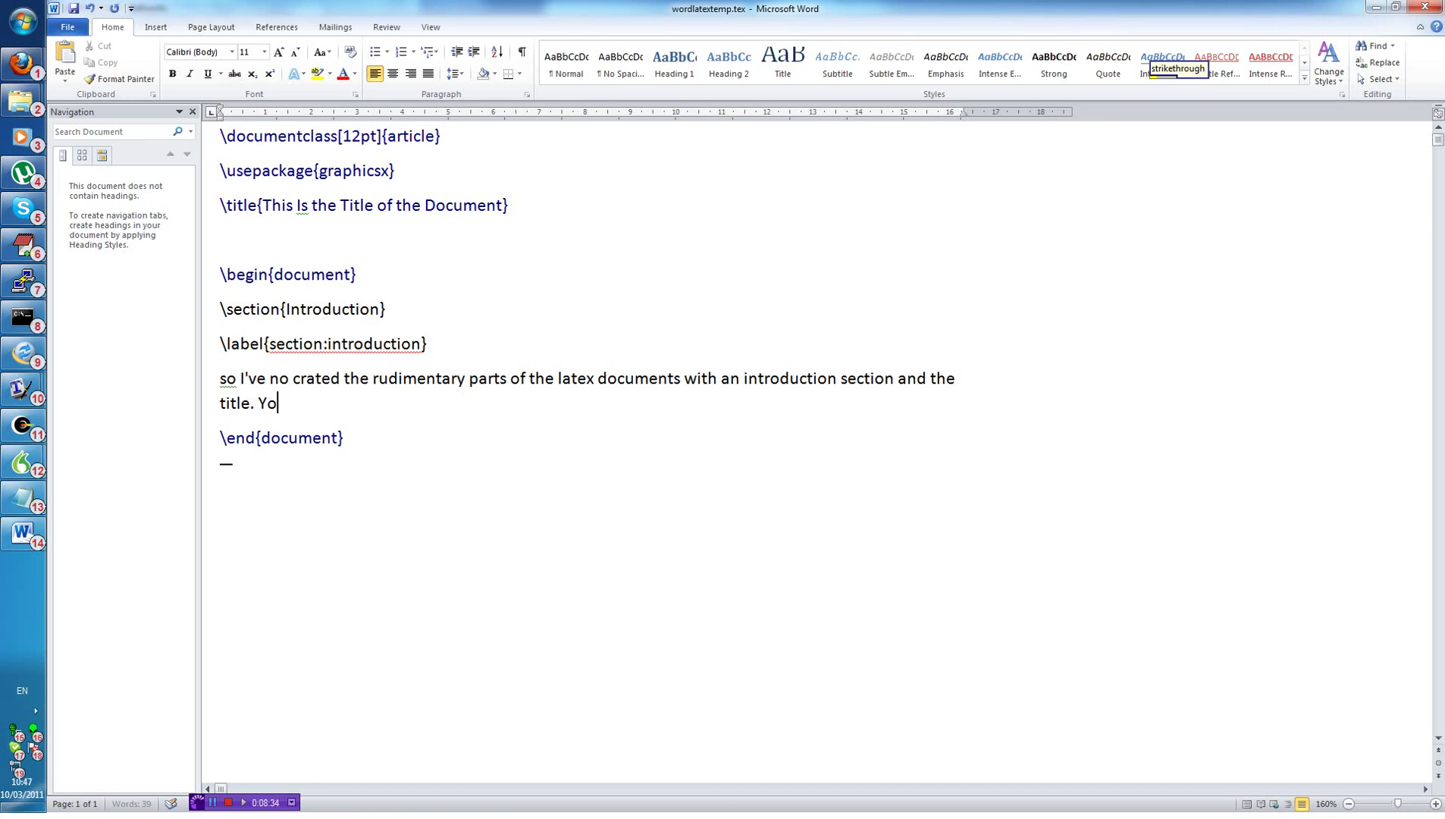
{"action": "key", "text": "BackSpace"}
{"action": "key", "text": "BackSpace"}
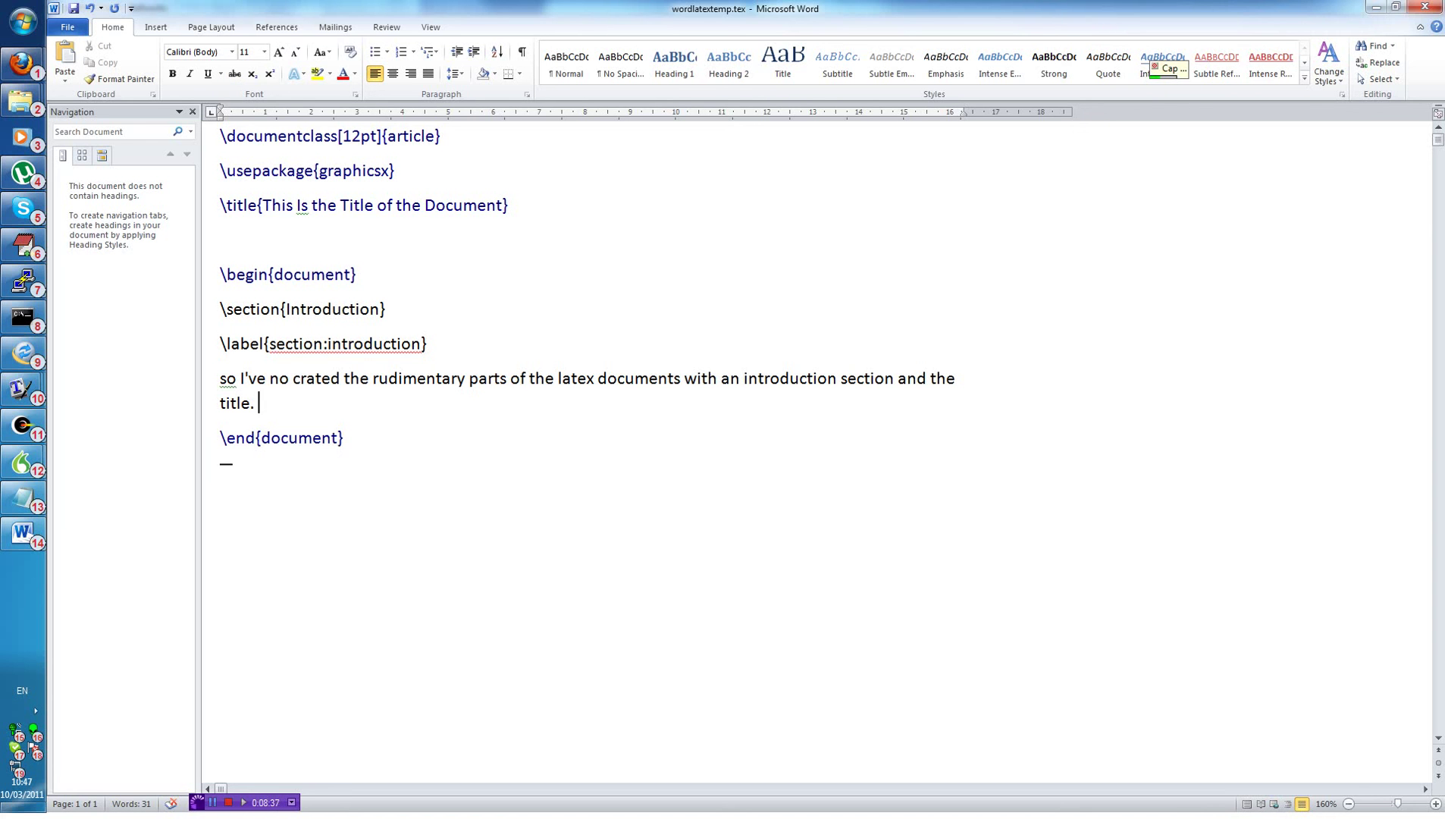
{"action": "type", "text": "You will notice that there are a few recognition mistakes"}
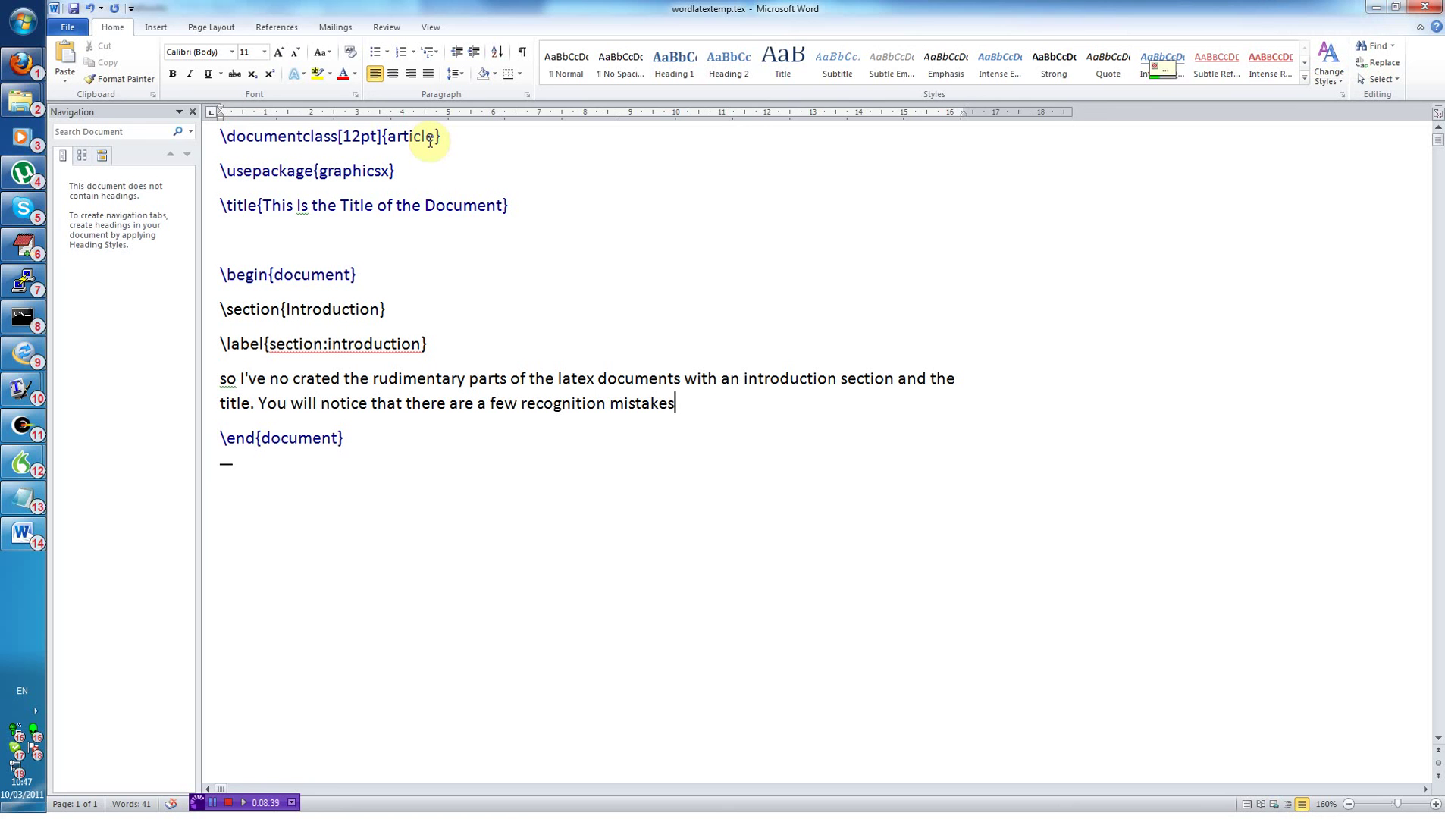
{"action": "type", "text": ". This is a brand new"}
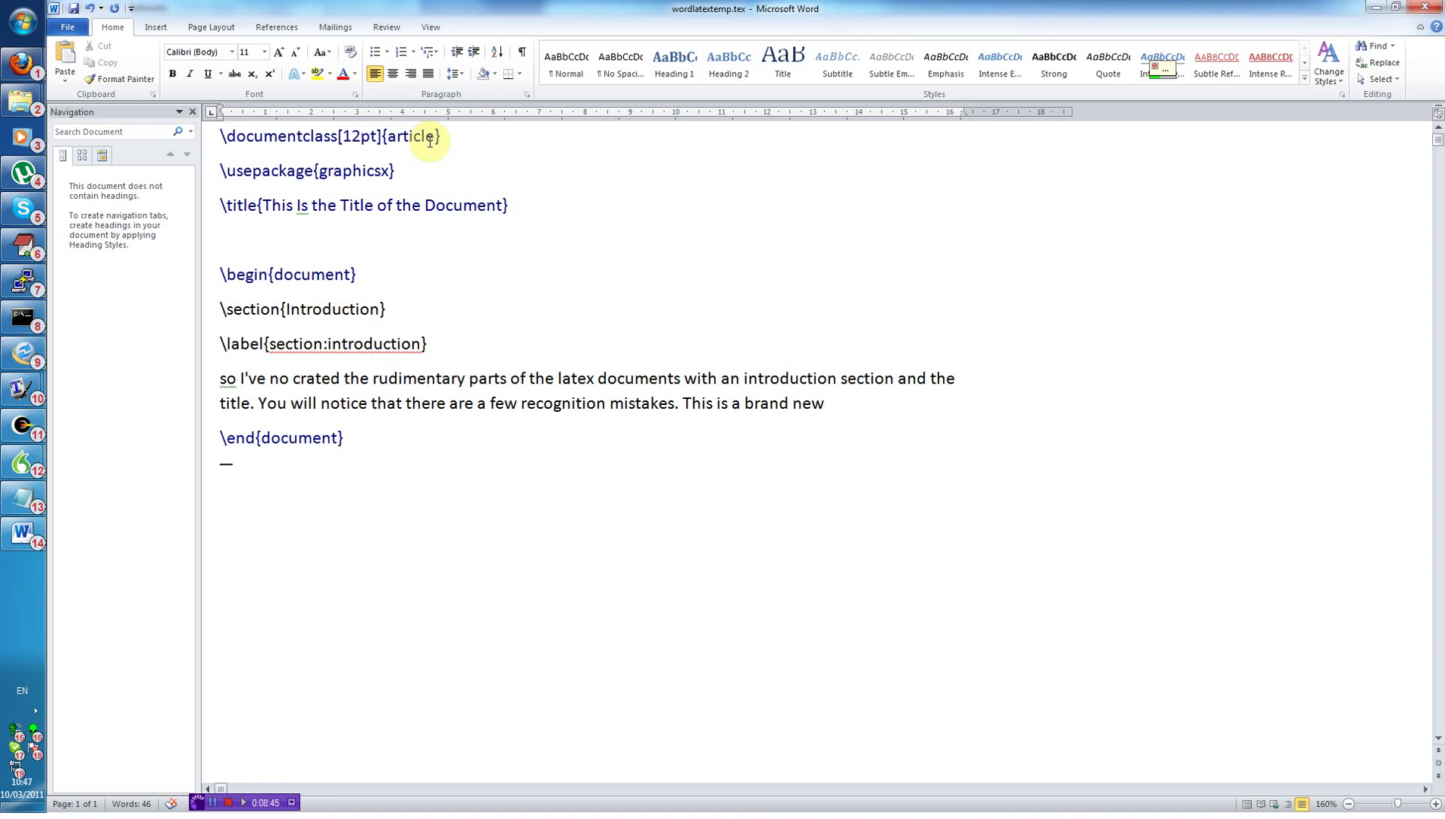
{"action": "type", "text": " Dragon 10 installation"}
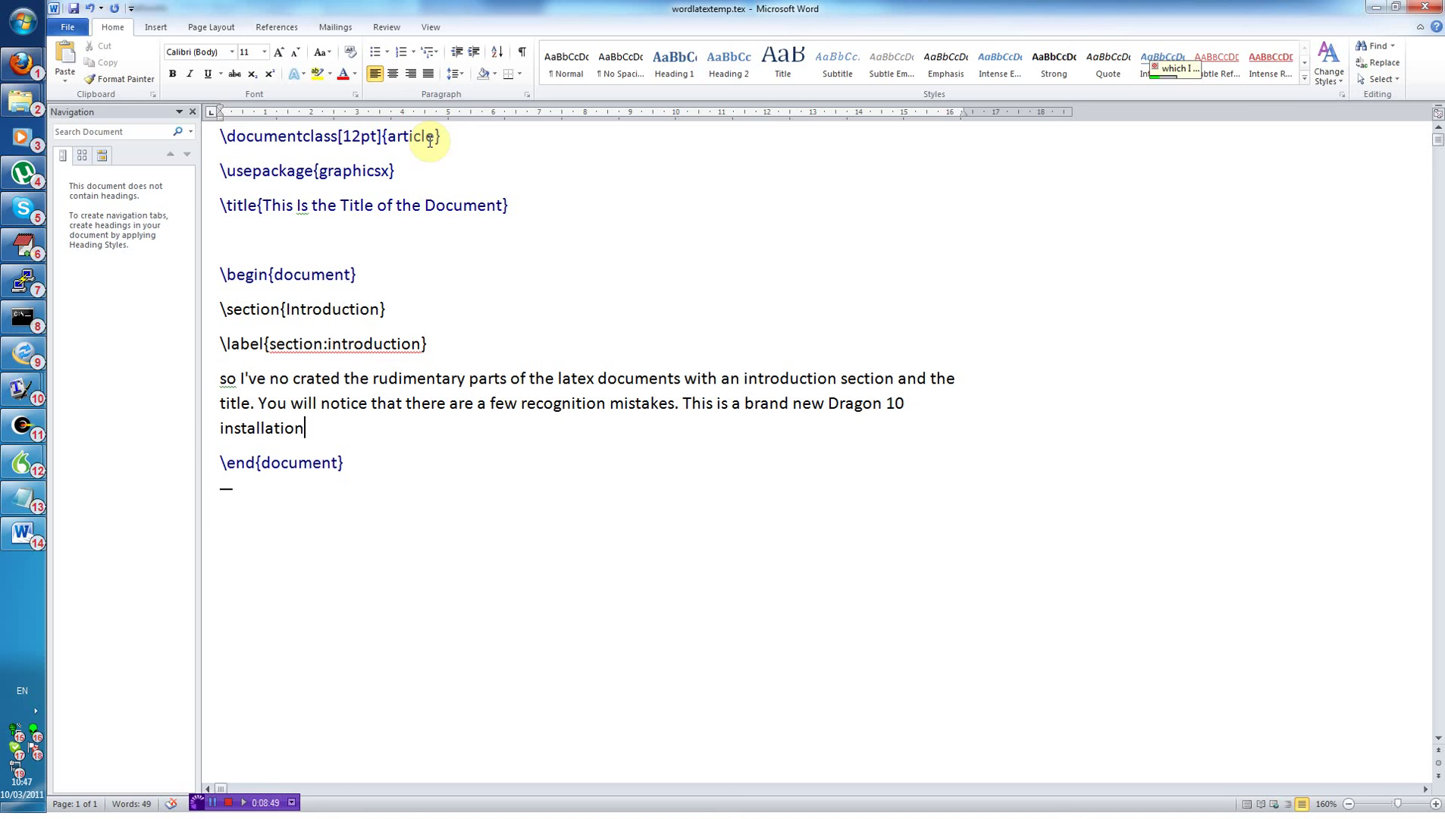
{"action": "type", "text": " which I haven't had time to train very much yet. I can enter other Romans also such as enumeration is."}
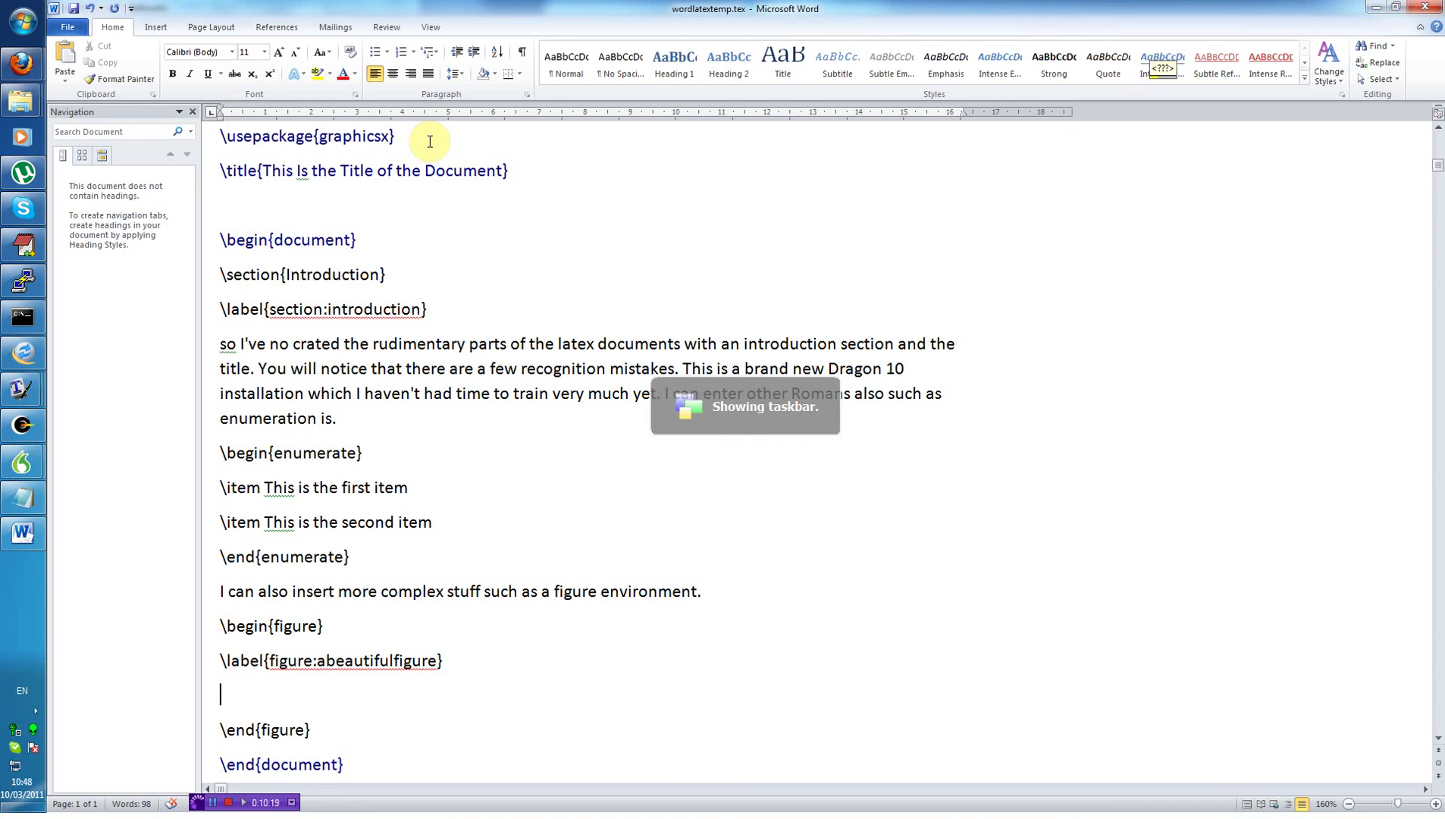
{"action": "type", "text": "\\includegraphics[width=@size\\textwidth]{@contents}"}
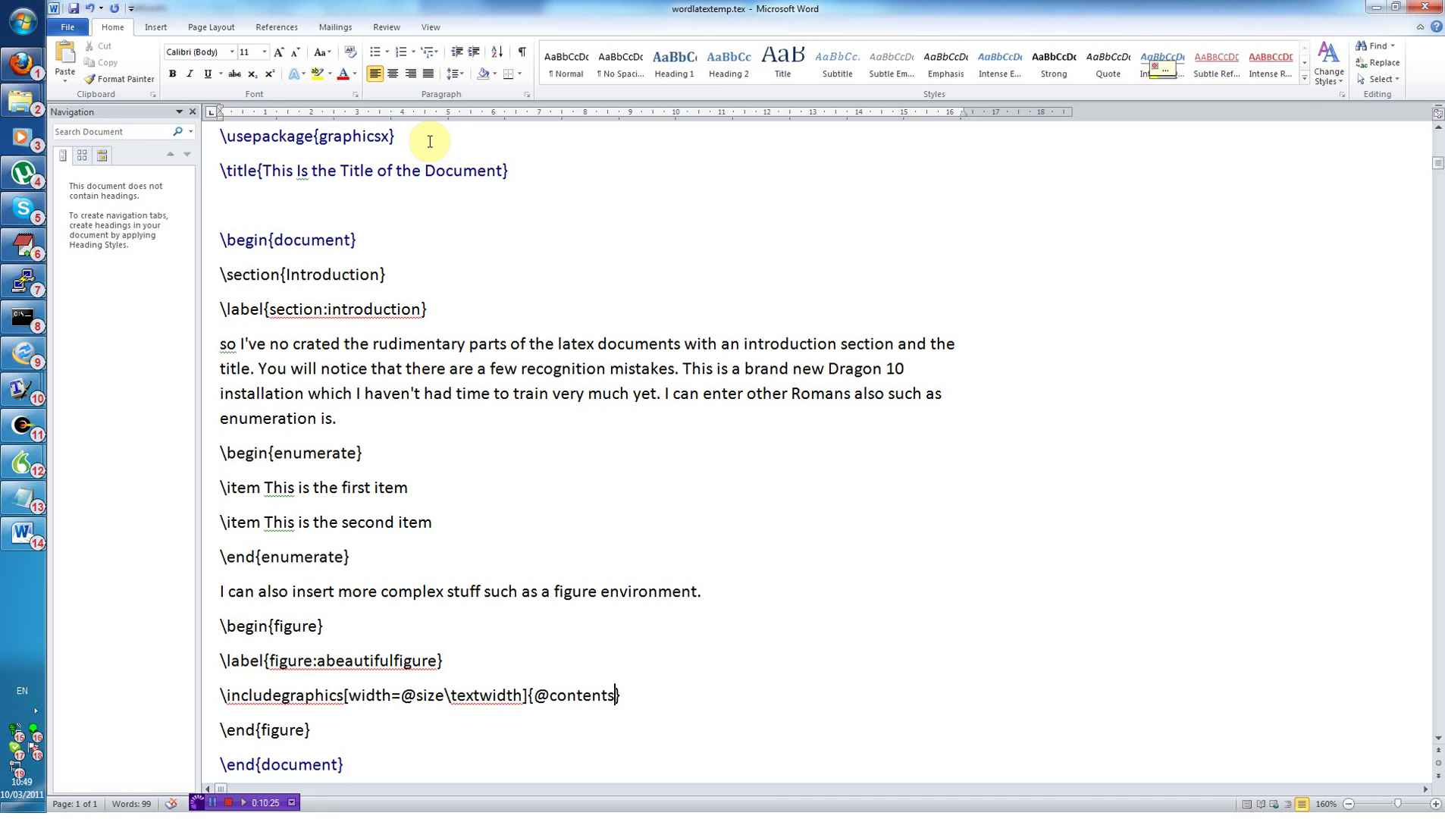
Fill the includegraphics placeholders with file 'File and' and width 0.9, then add a line after \end{figure}.
{"action": "key", "text": "ctrl+shift+Left"}
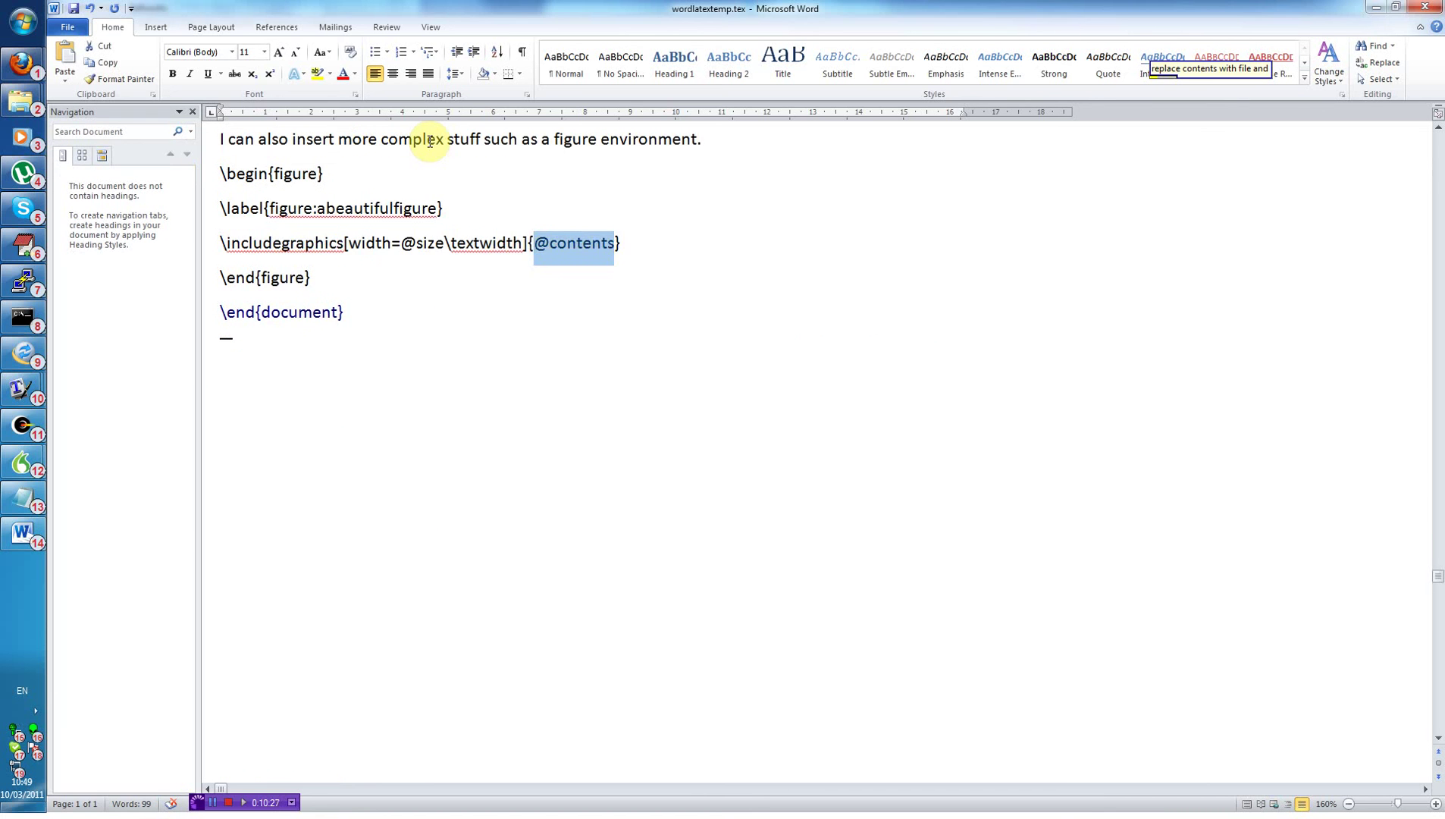
{"action": "type", "text": "File and"}
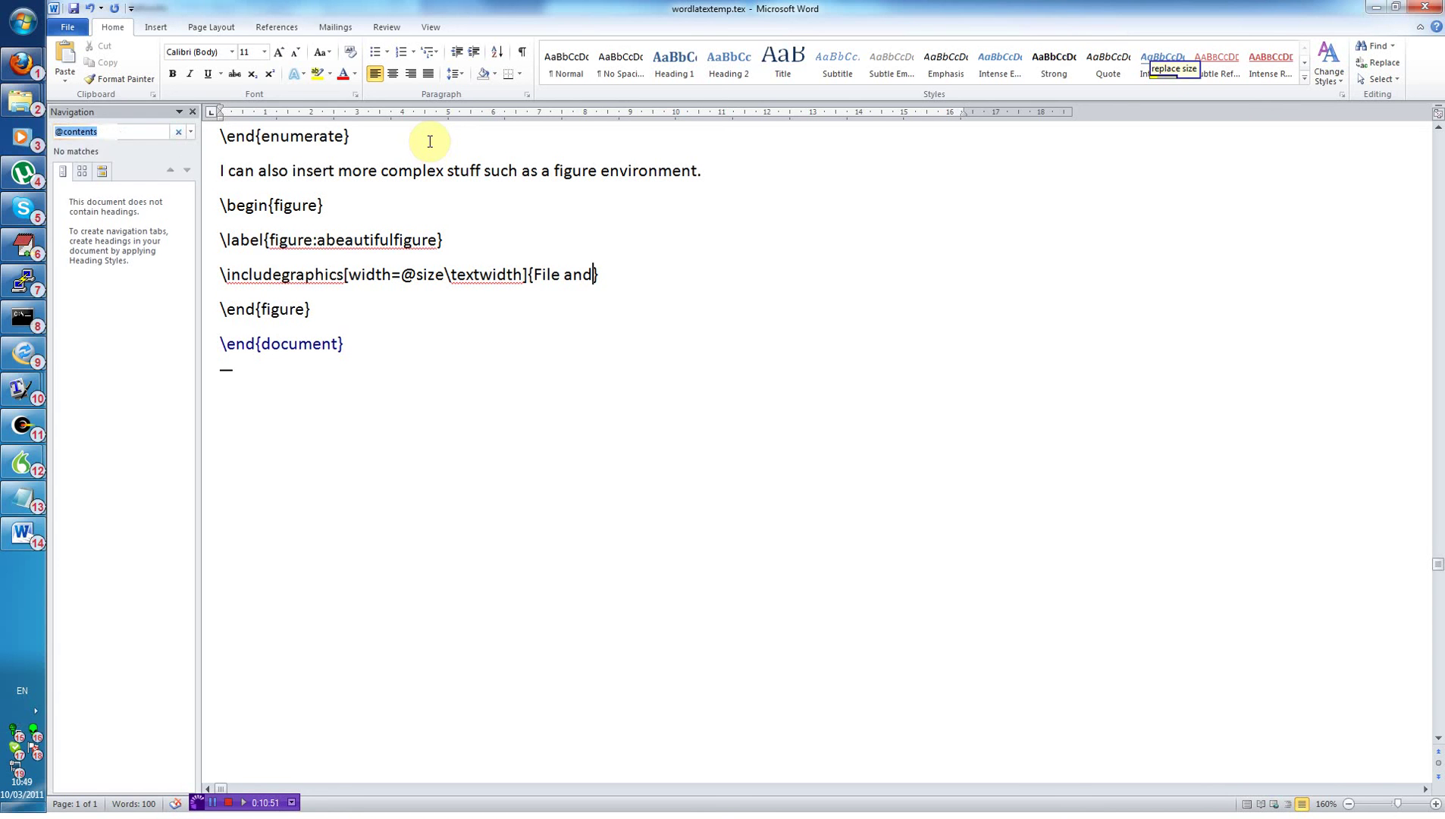
{"action": "key", "text": "Tab"}
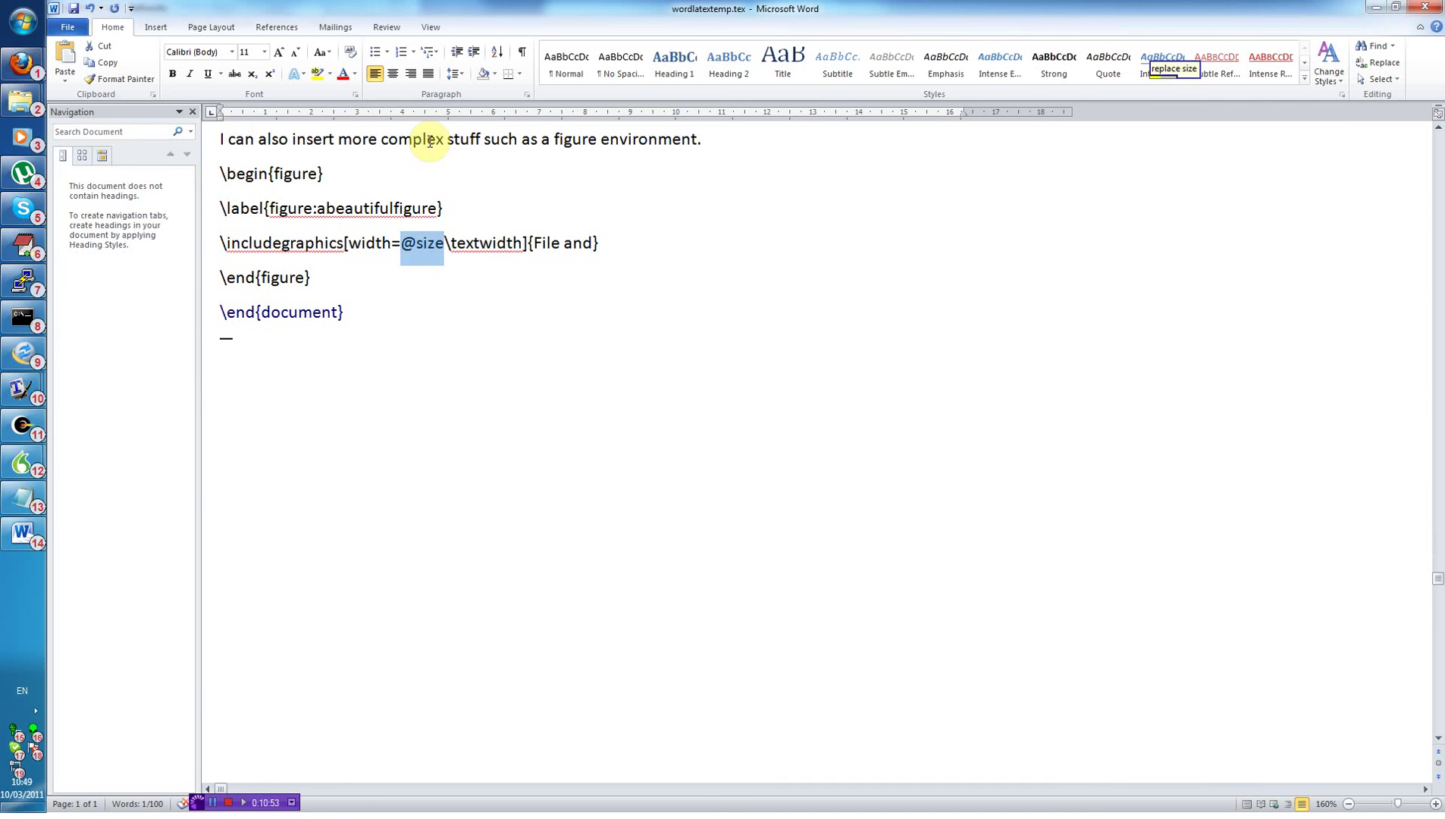
{"action": "type", "text": "0.9"}
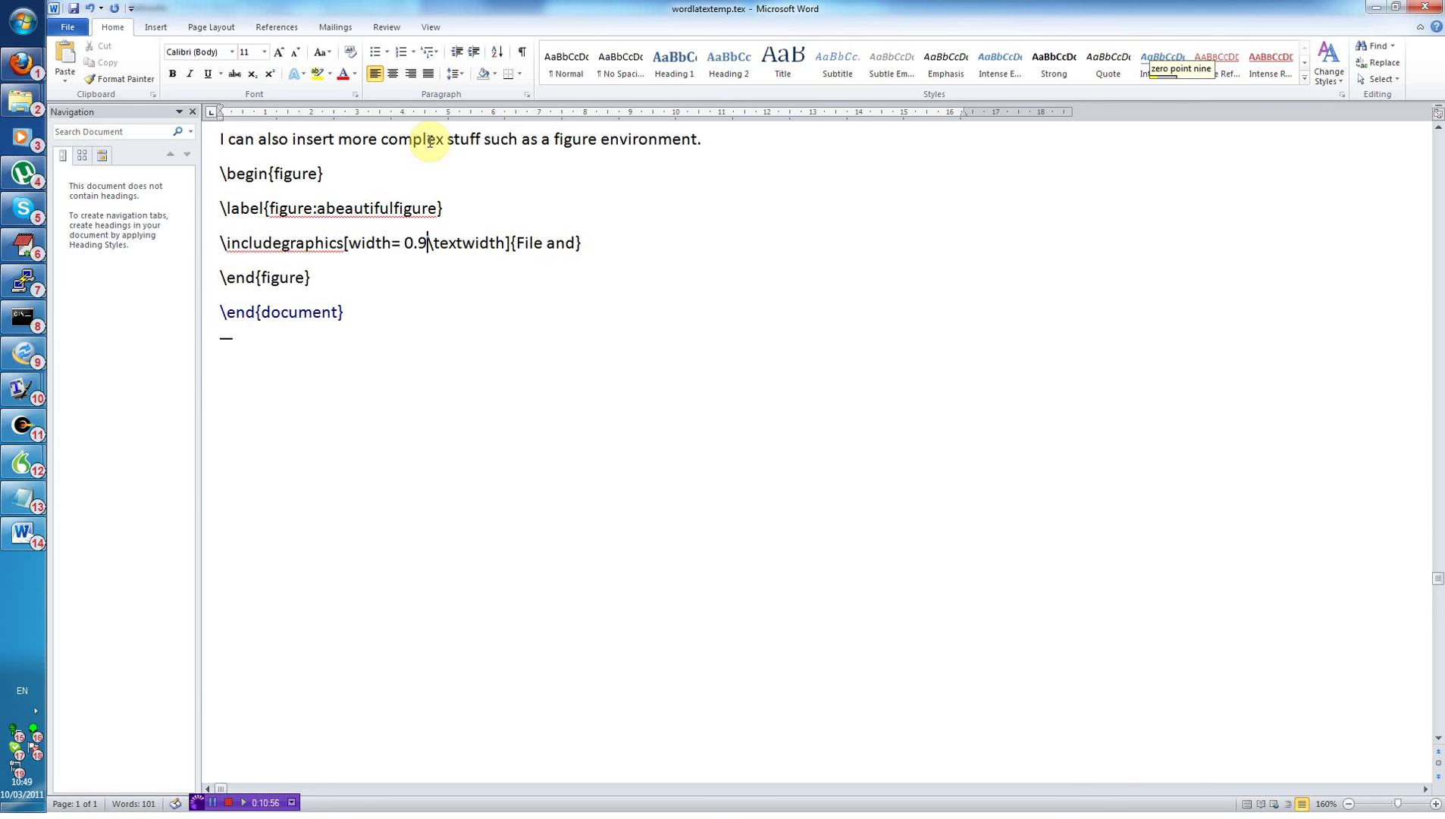
{"action": "key", "text": "Down"}
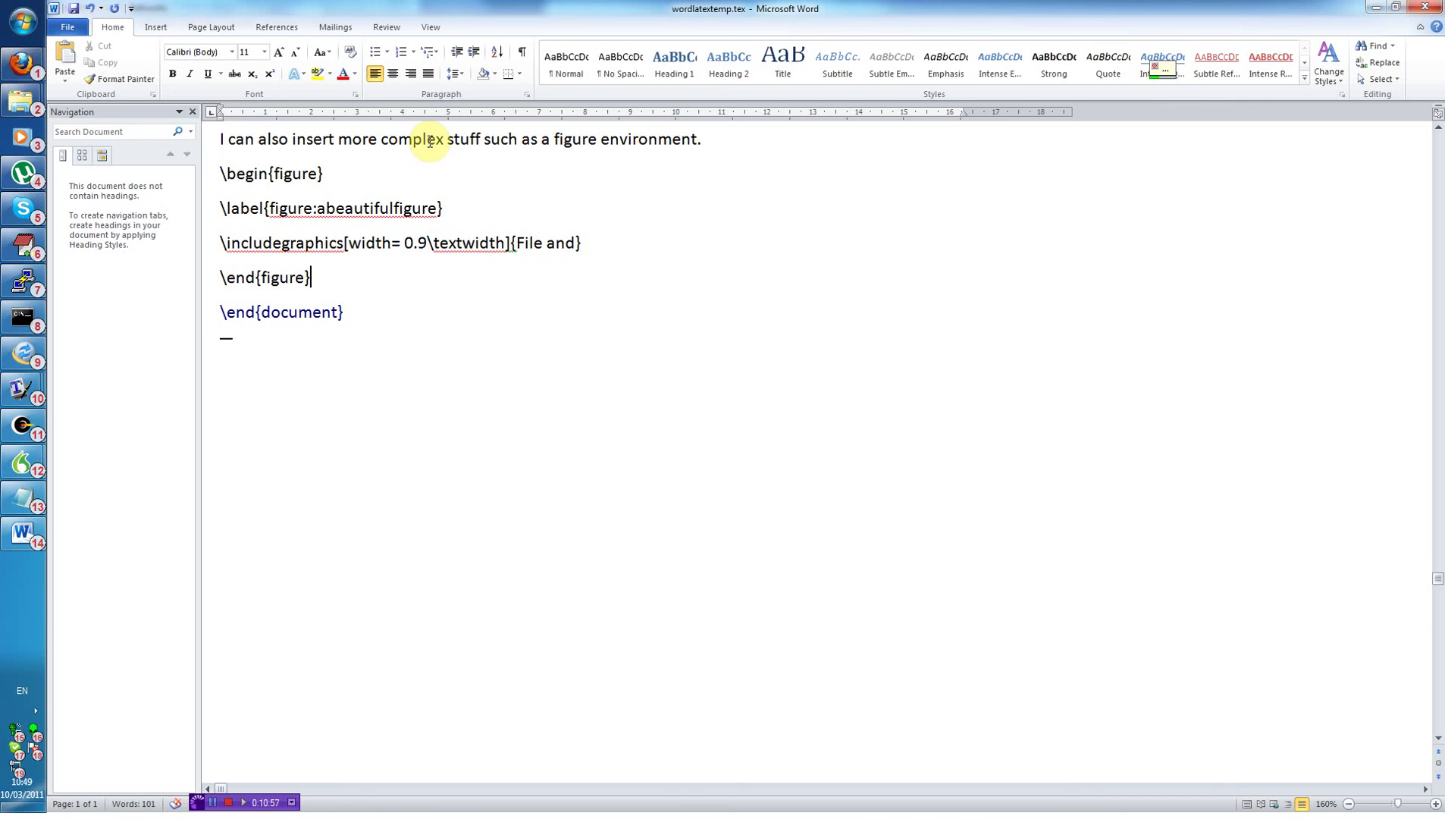
{"action": "key", "text": "Return"}
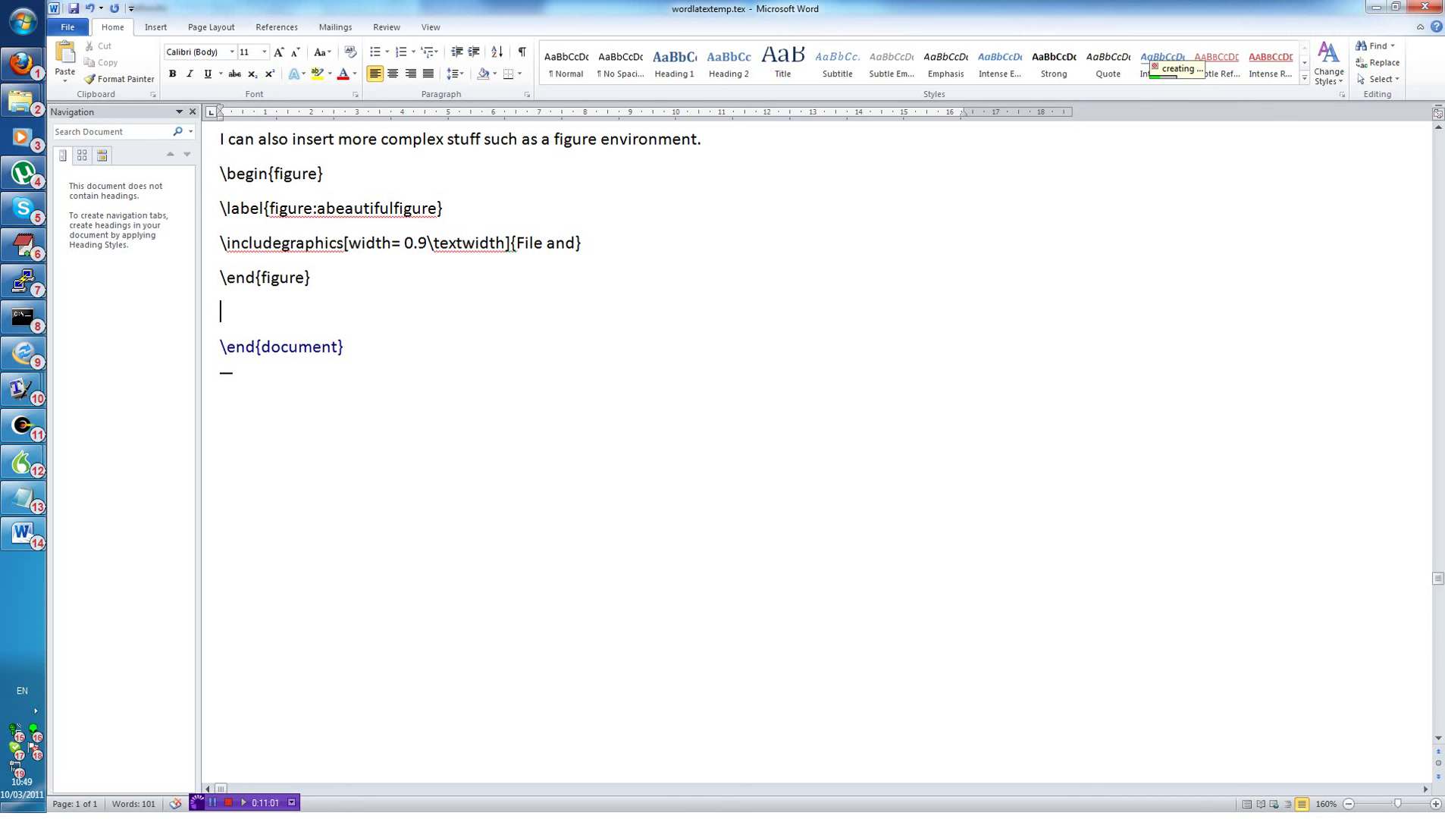
Dictate 'creating the reference to the figure is quite easy. Look at Figure~\ref{figure:abeautifulfigure}.'.
{"action": "type", "text": "creating the reference to the figure is quite easy"}
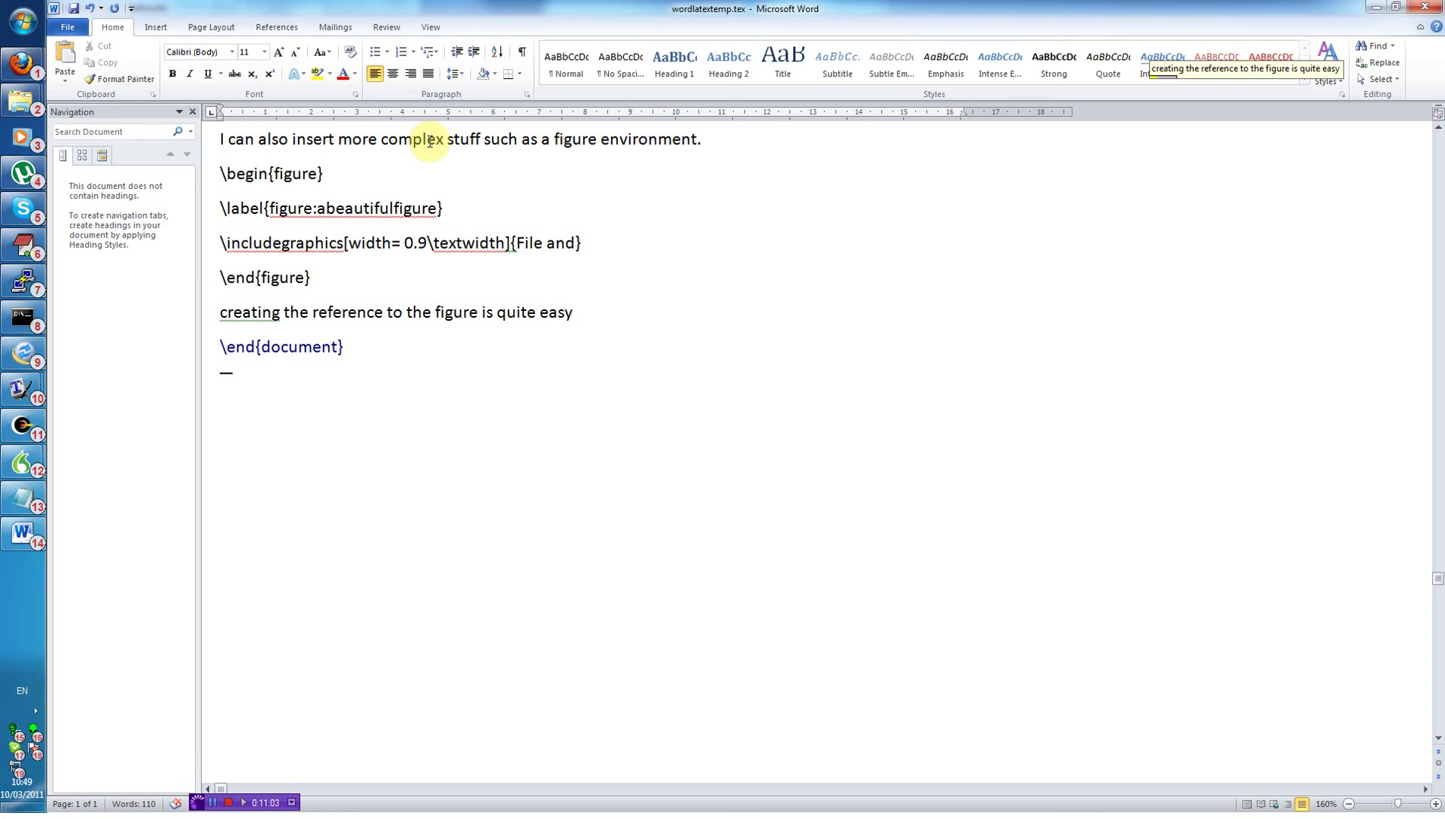
{"action": "type", "text": "."}
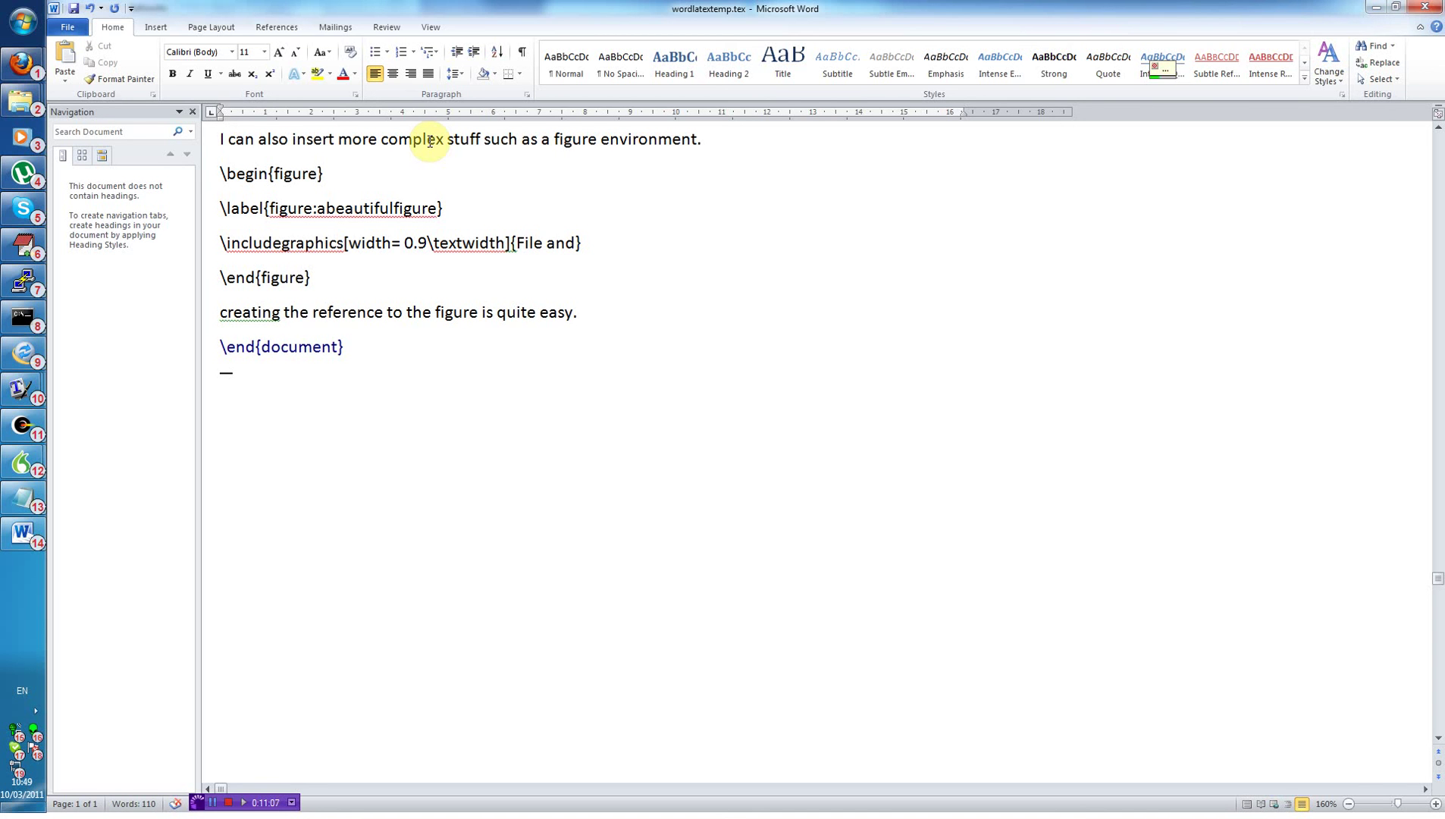
{"action": "type", "text": " Look at Figure"}
{"action": "type", "text": "~\\r"}
{"action": "type", "text": "\ref{figure:abeautifulfigure}"}
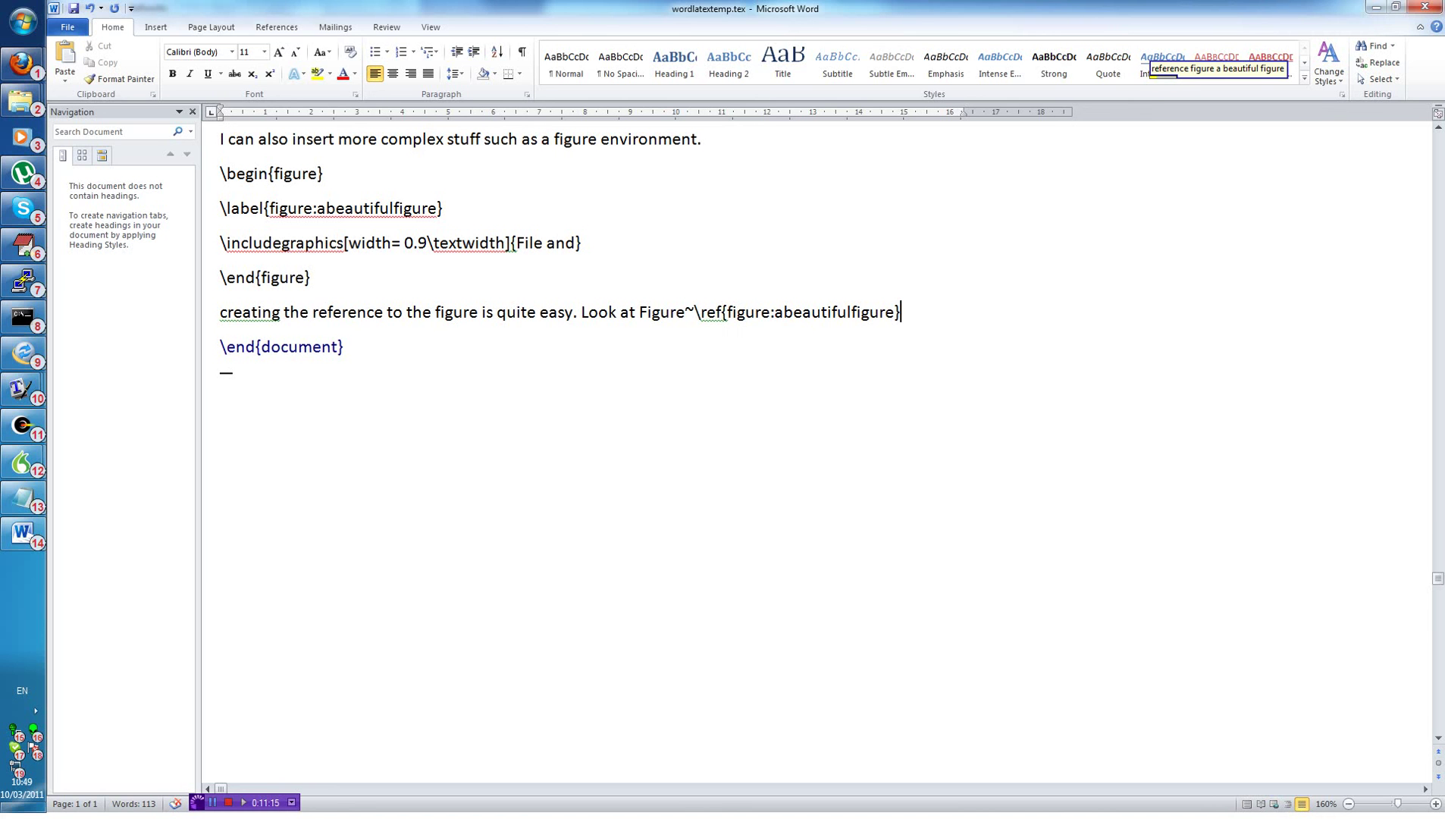
{"action": "type", "text": "."}
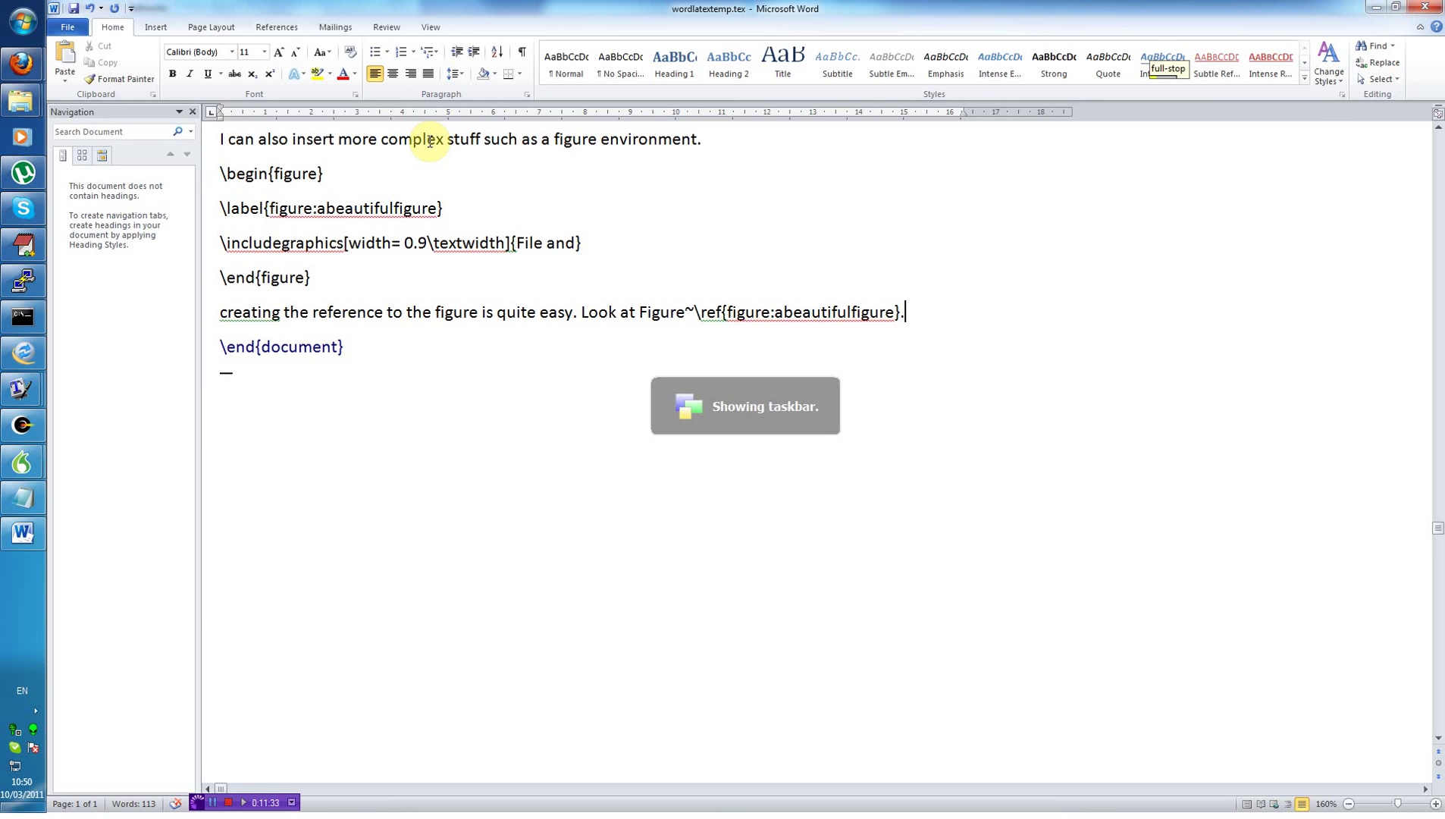
Bring up the Windows Start menu.
{"action": "key", "text": "super"}
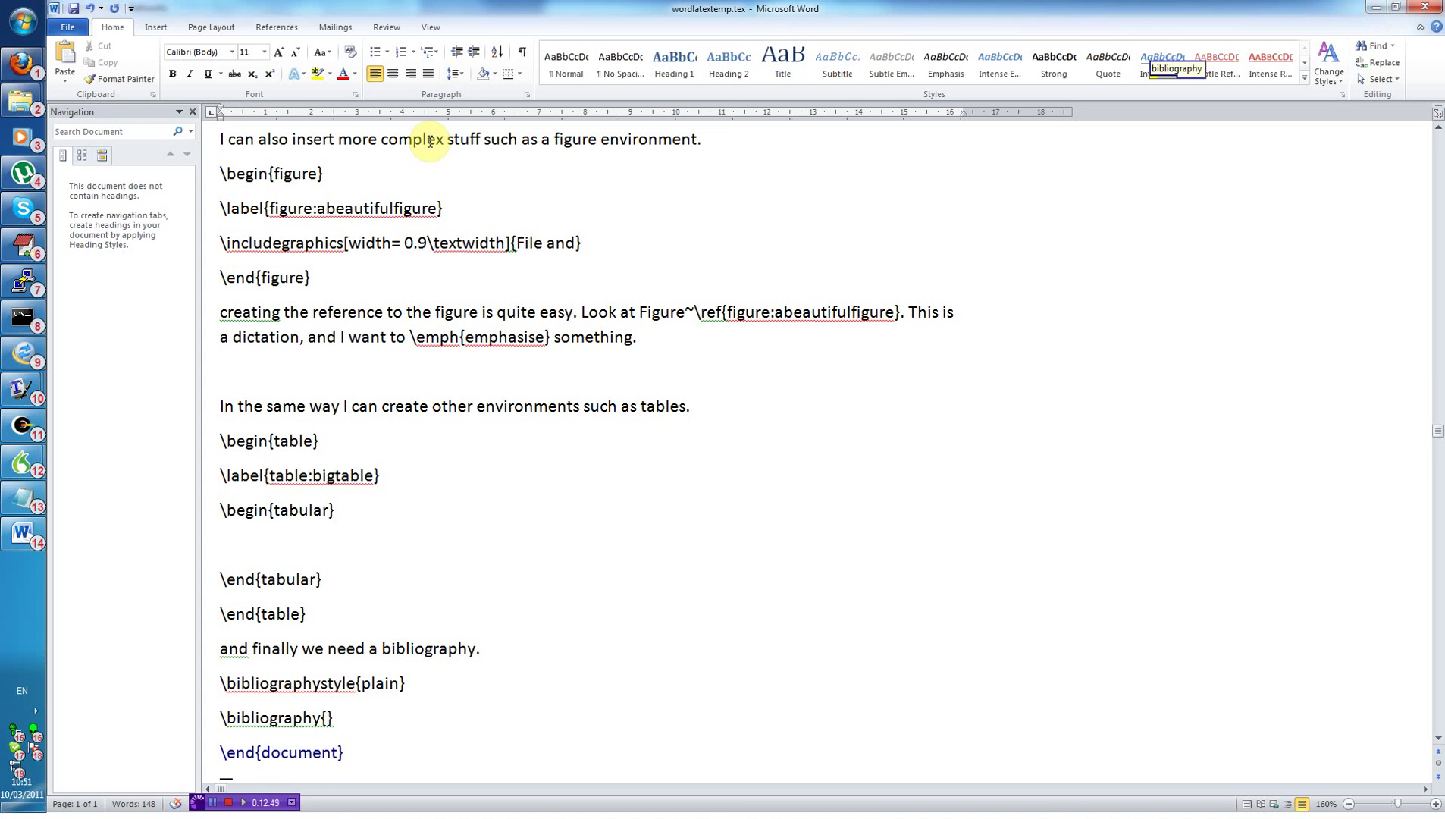
After \end{table}, dictate 'and finally we need a bibliography.', \bibliographystyle{plain} and an empty \bibliography{}.
{"action": "key", "text": "super+h"}
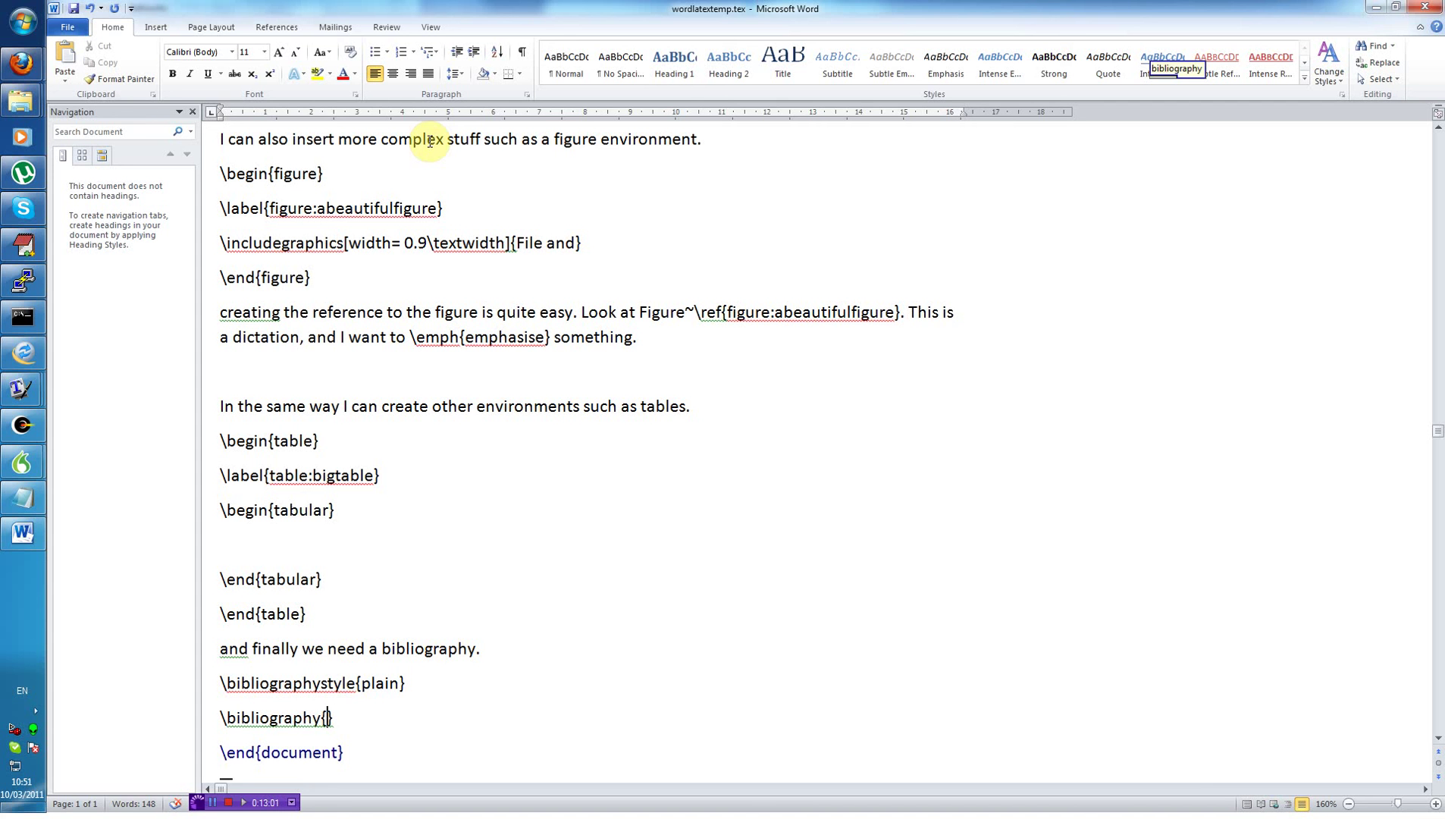
Append 'We are now in section~\ref{section:introduction}.' to the introduction paragraph.
{"action": "scroll", "coordinate": [430, 141], "scroll_direction": "up", "scroll_amount": 3}
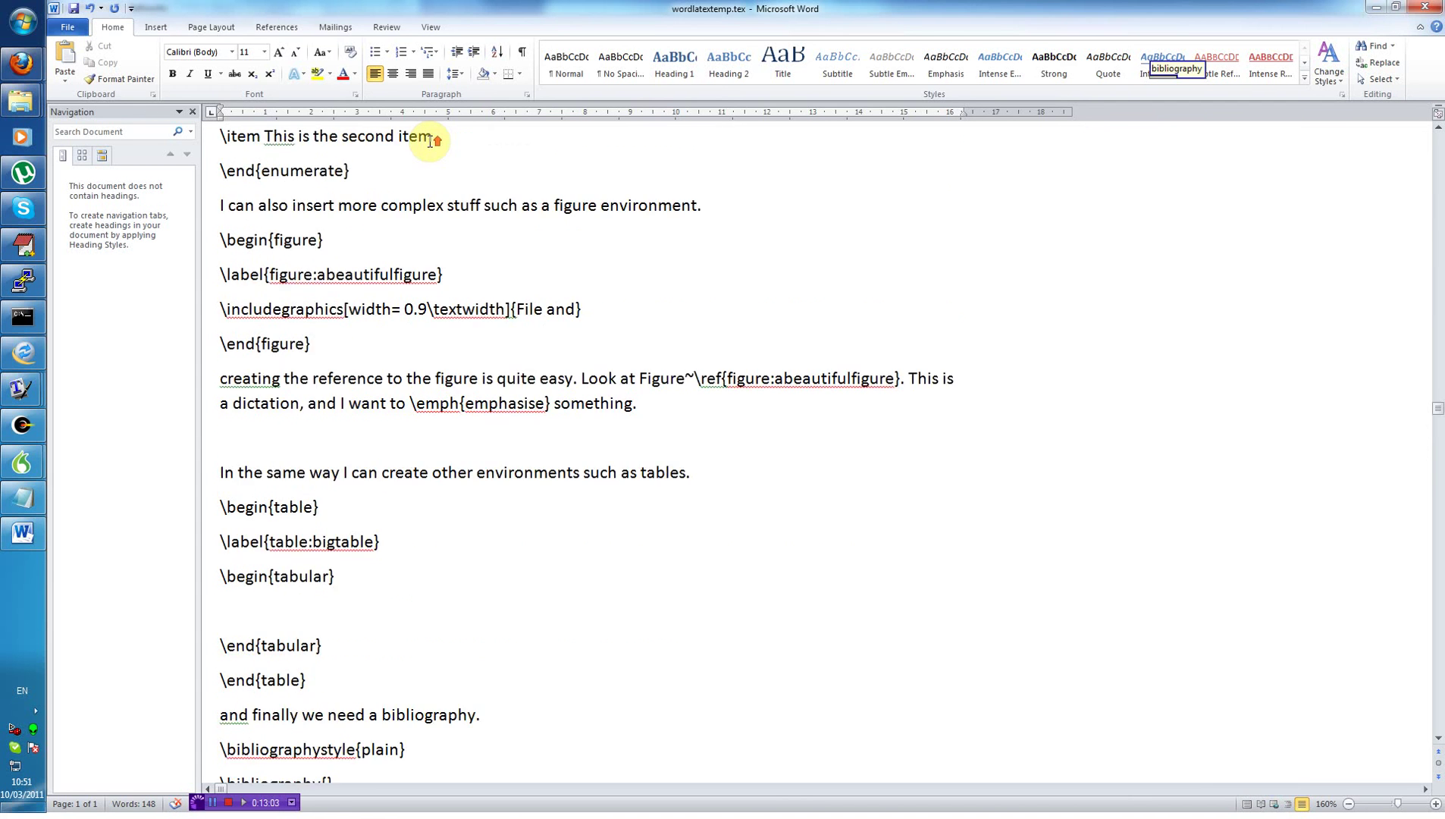
{"action": "scroll", "coordinate": [429, 141], "scroll_direction": "up", "scroll_amount": 3}
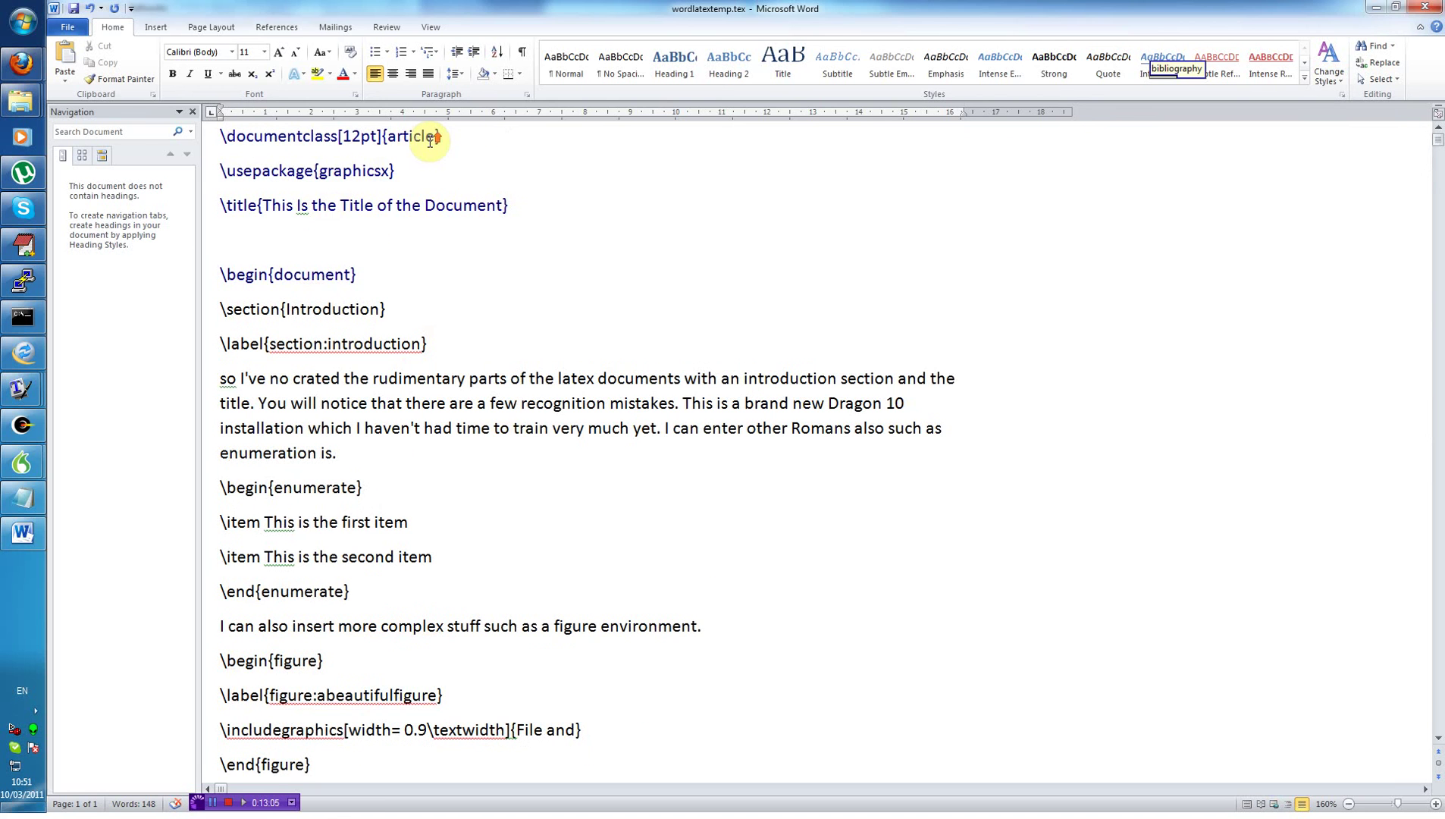
{"action": "left_click", "coordinate": [501, 446]}
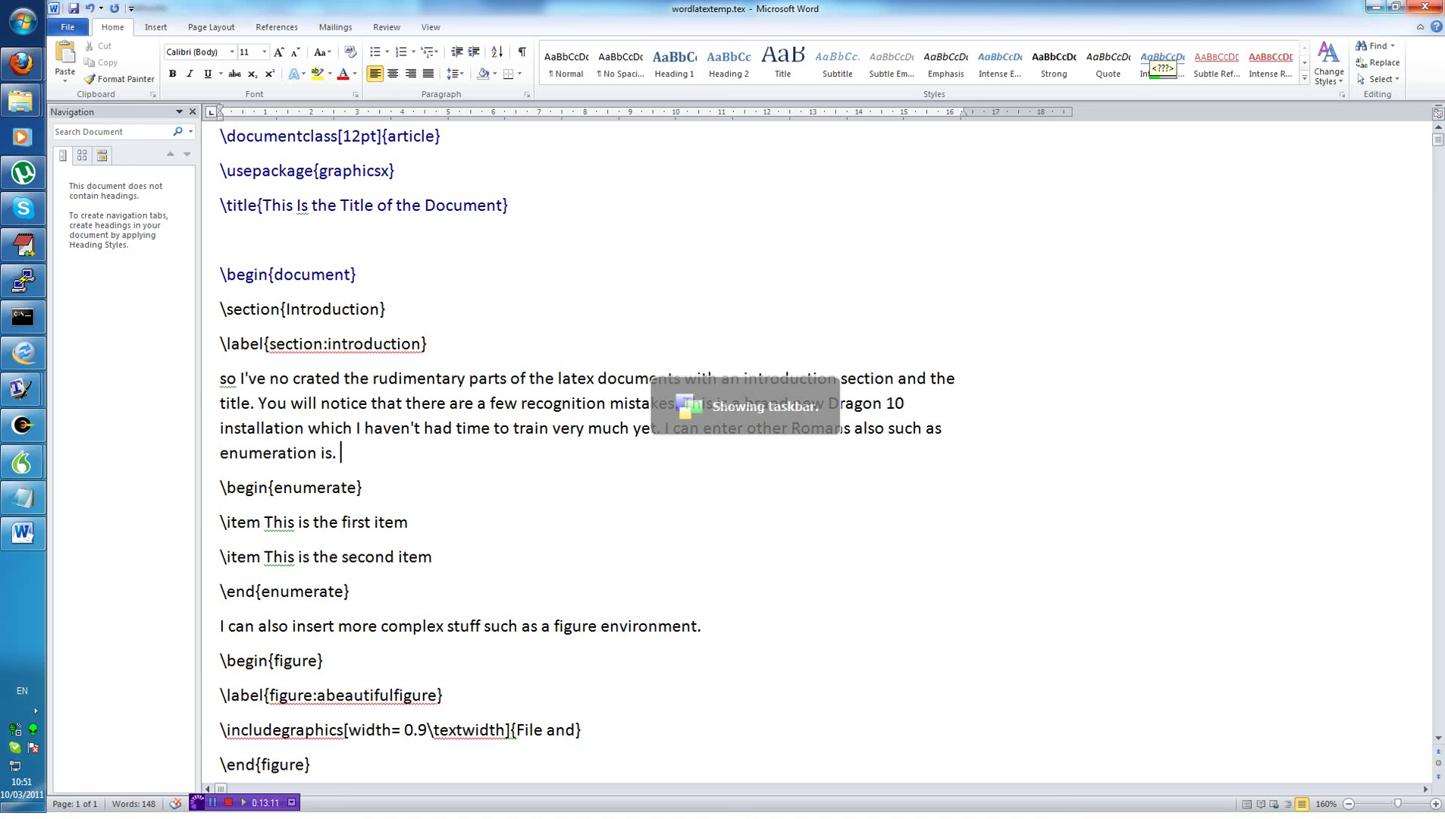
{"action": "type", "text": "We are now in section"}
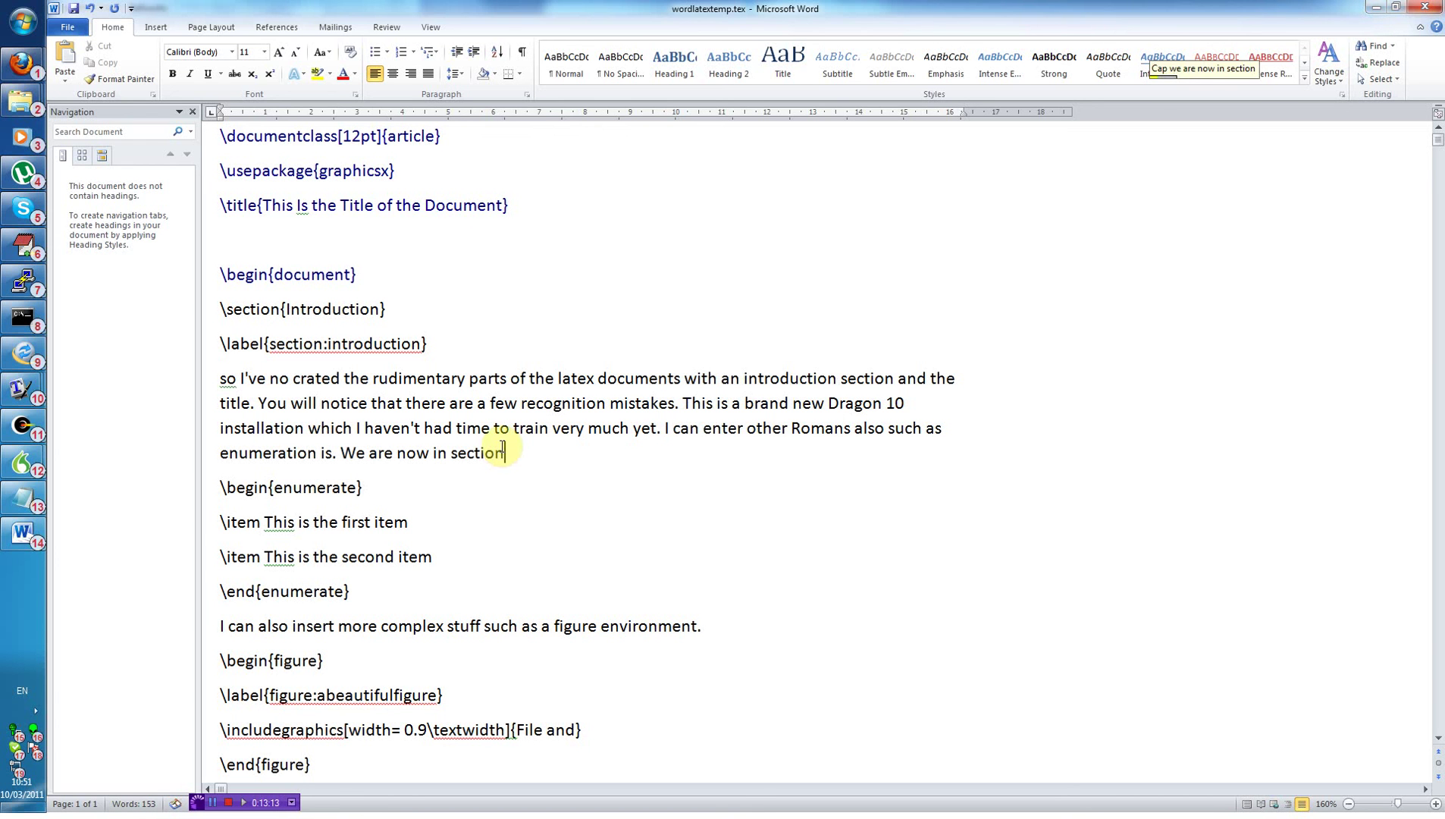
{"action": "type", "text": "~"}
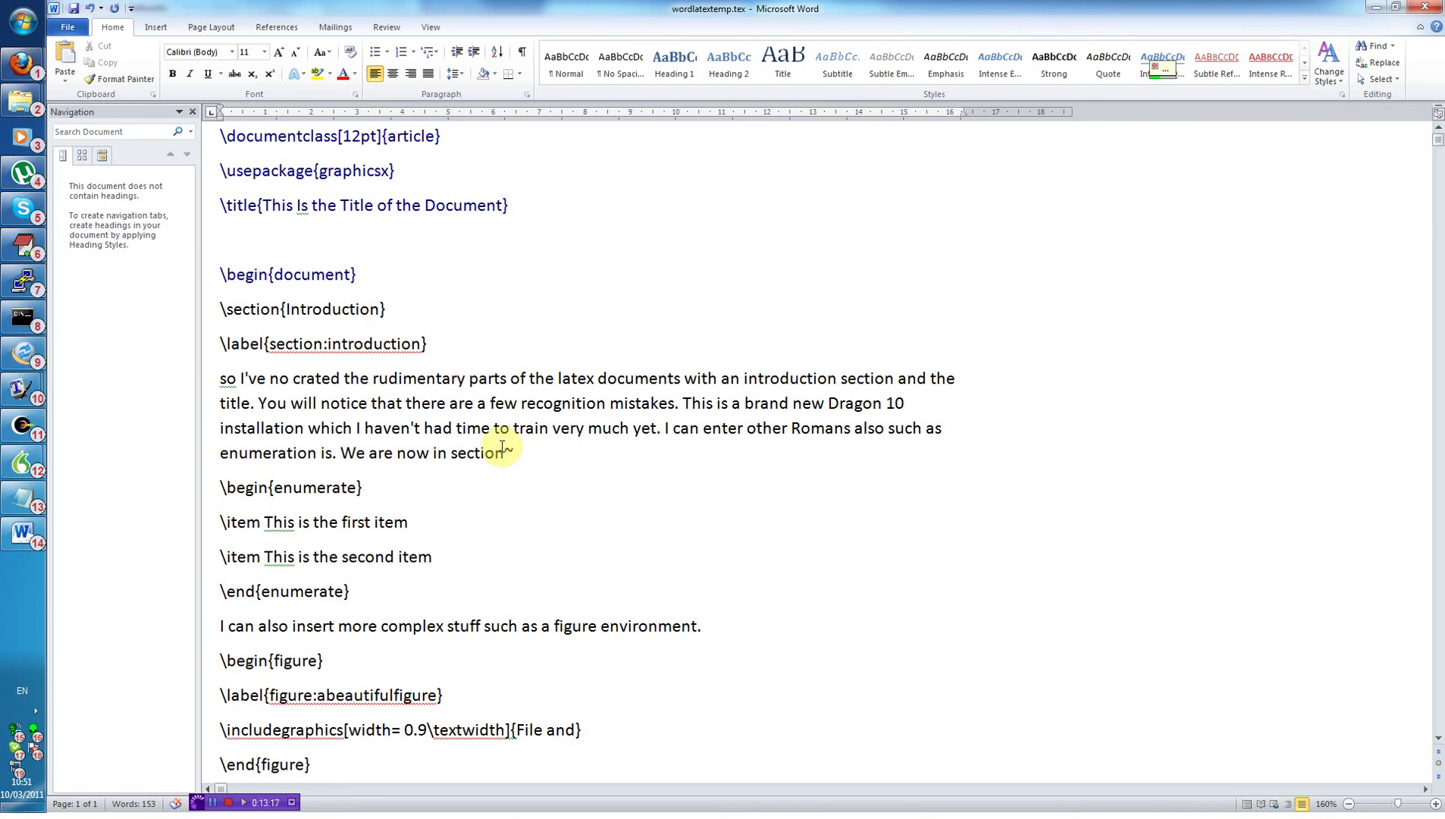
{"action": "type", "text": "\ref{section:introduction}"}
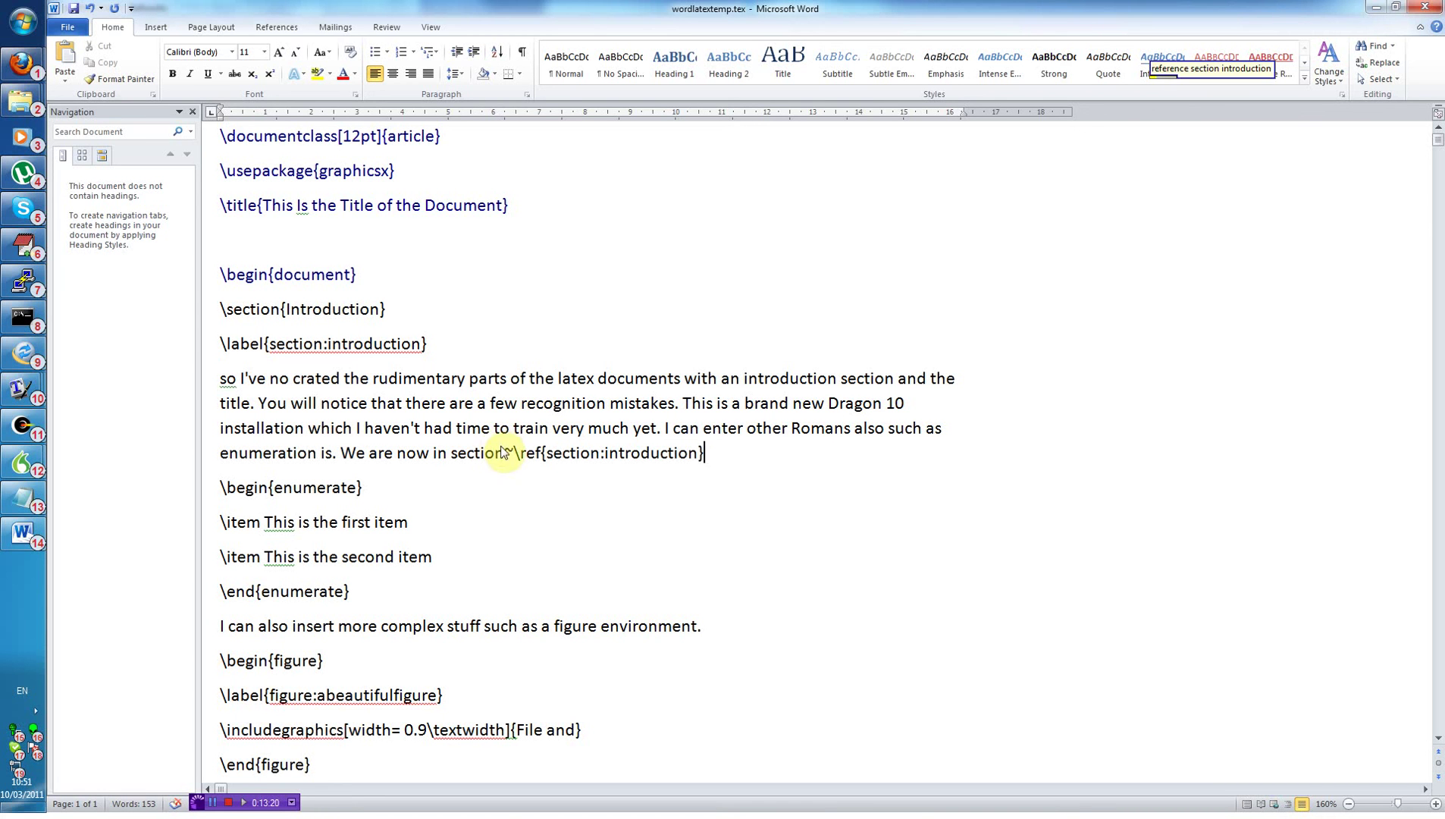
{"action": "type", "text": "."}
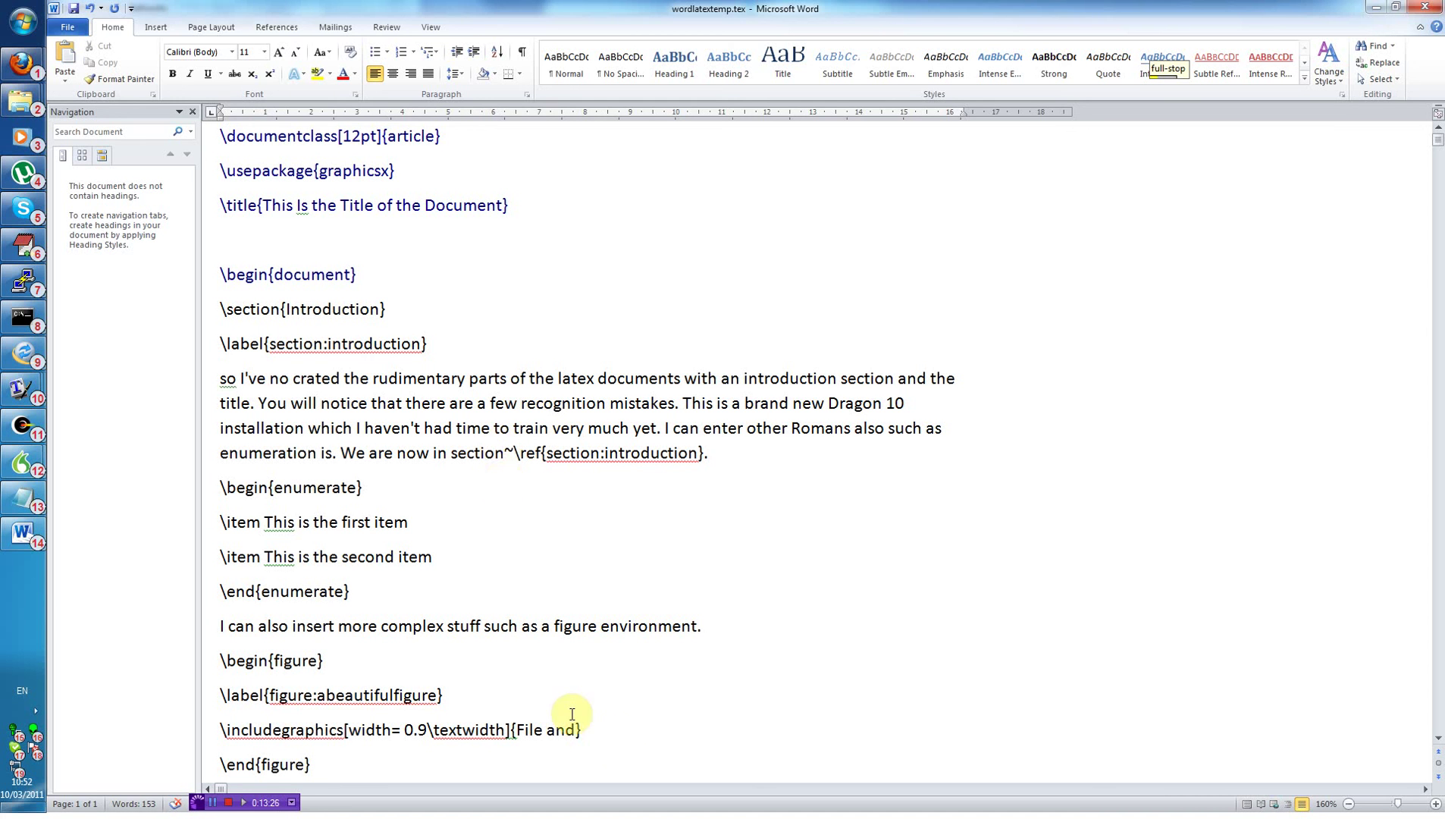
{"action": "left_click", "coordinate": [612, 733]}
Add a caption 'this is the figure caption' with \label{figure:something} below \includegraphics.
{"action": "key", "text": "Return"}
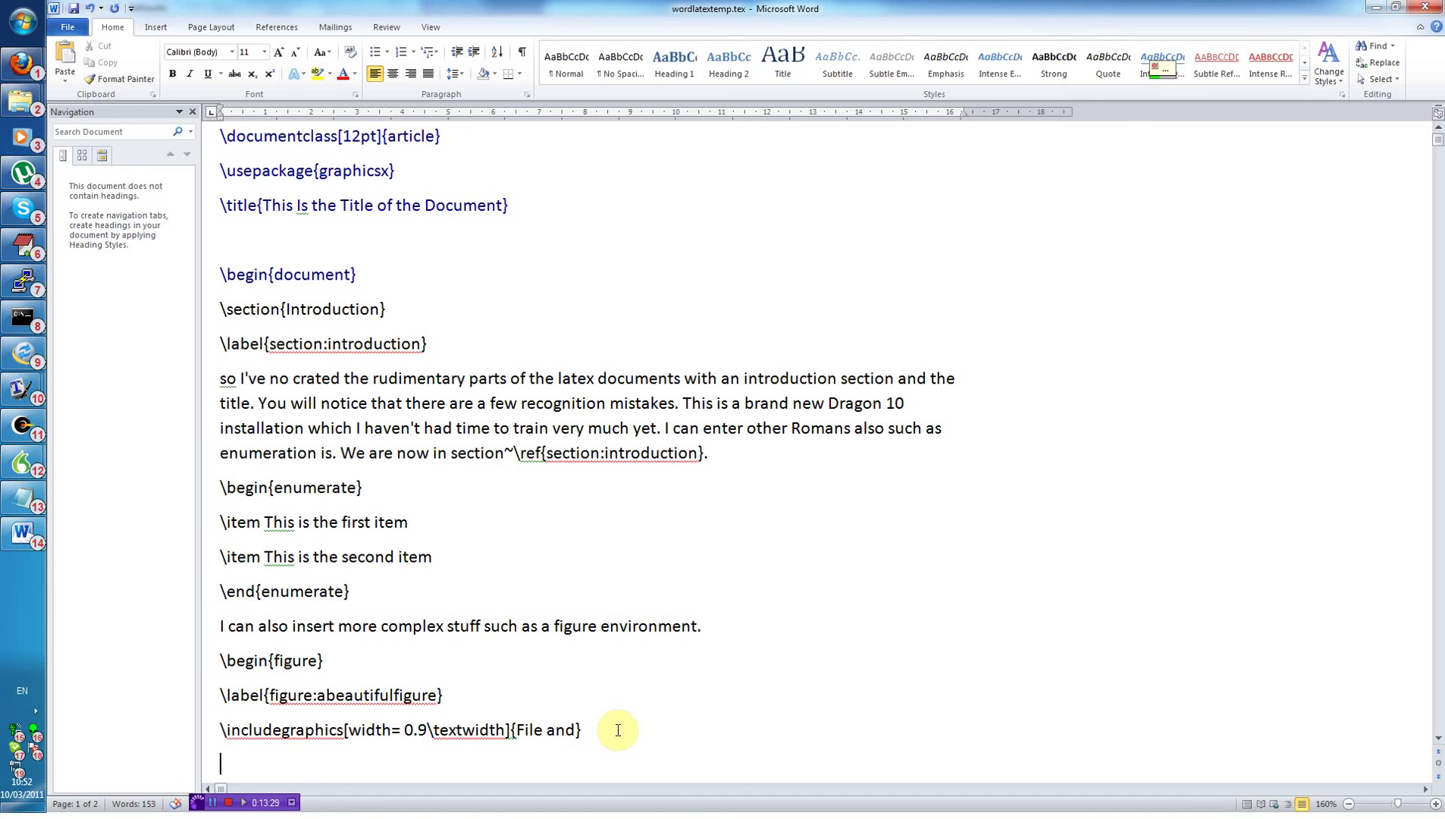
{"action": "type", "text": "\\caption{}"}
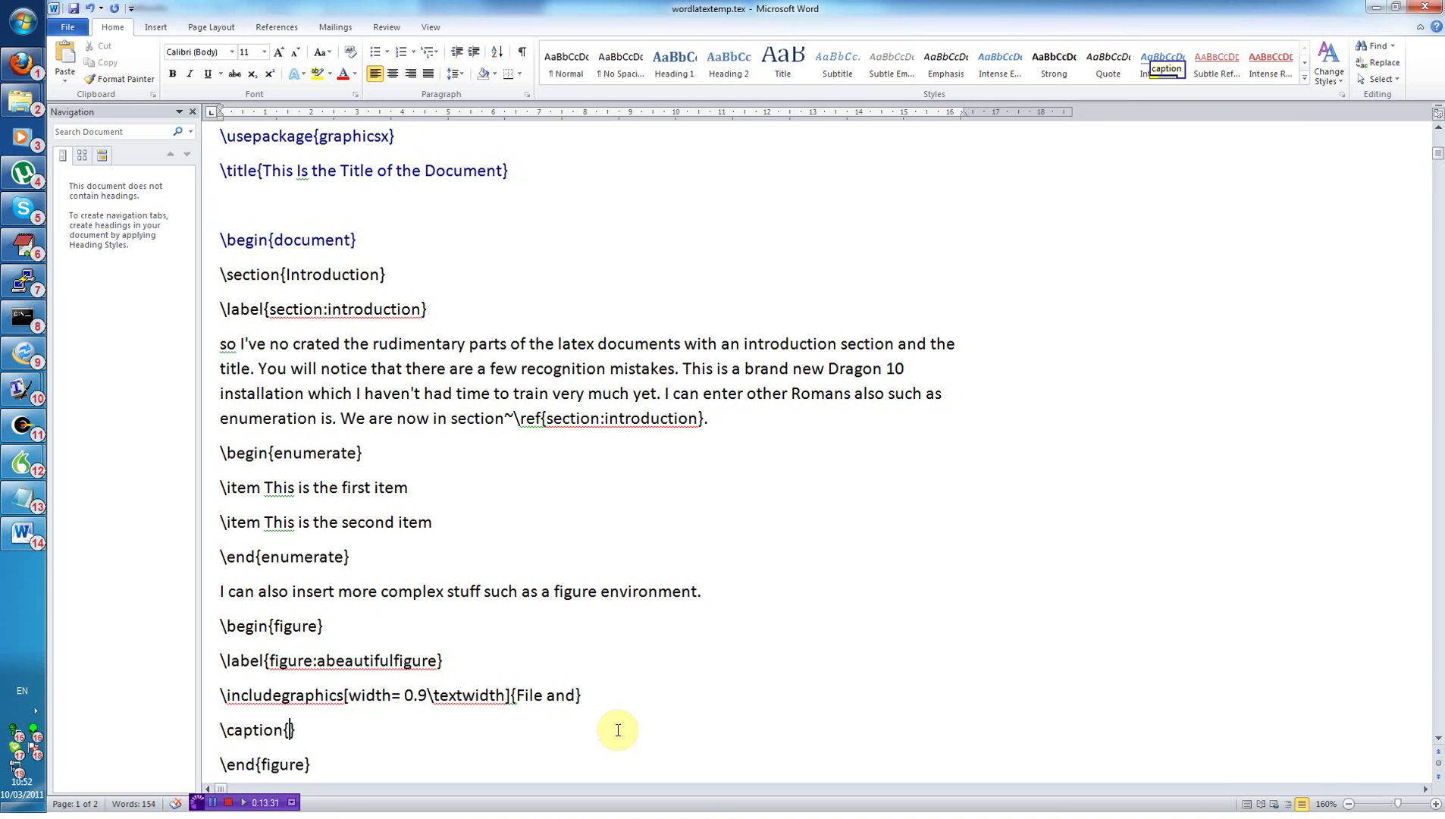
{"action": "type", "text": "this is the figure caption"}
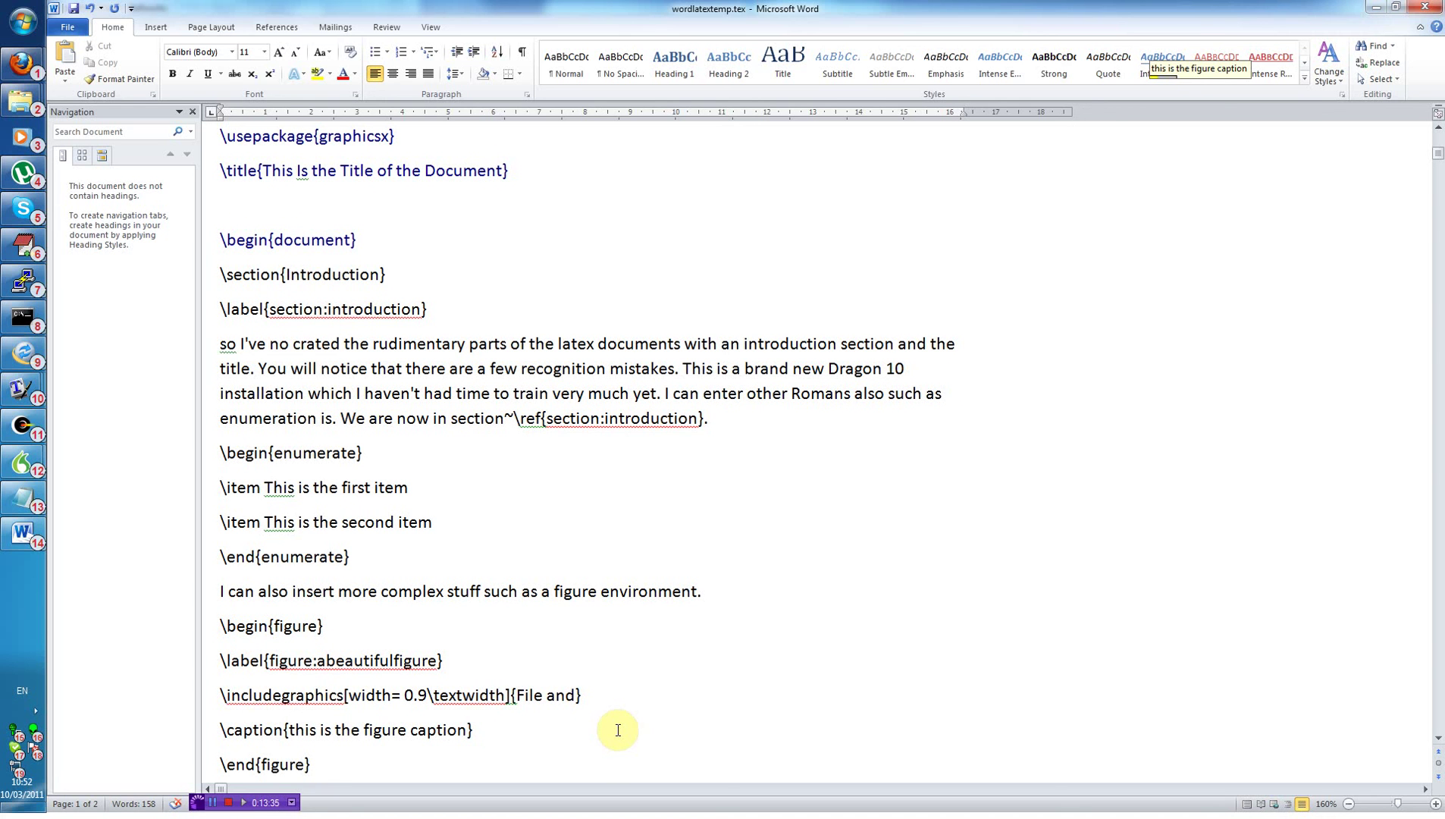
{"action": "key", "text": "super+h"}
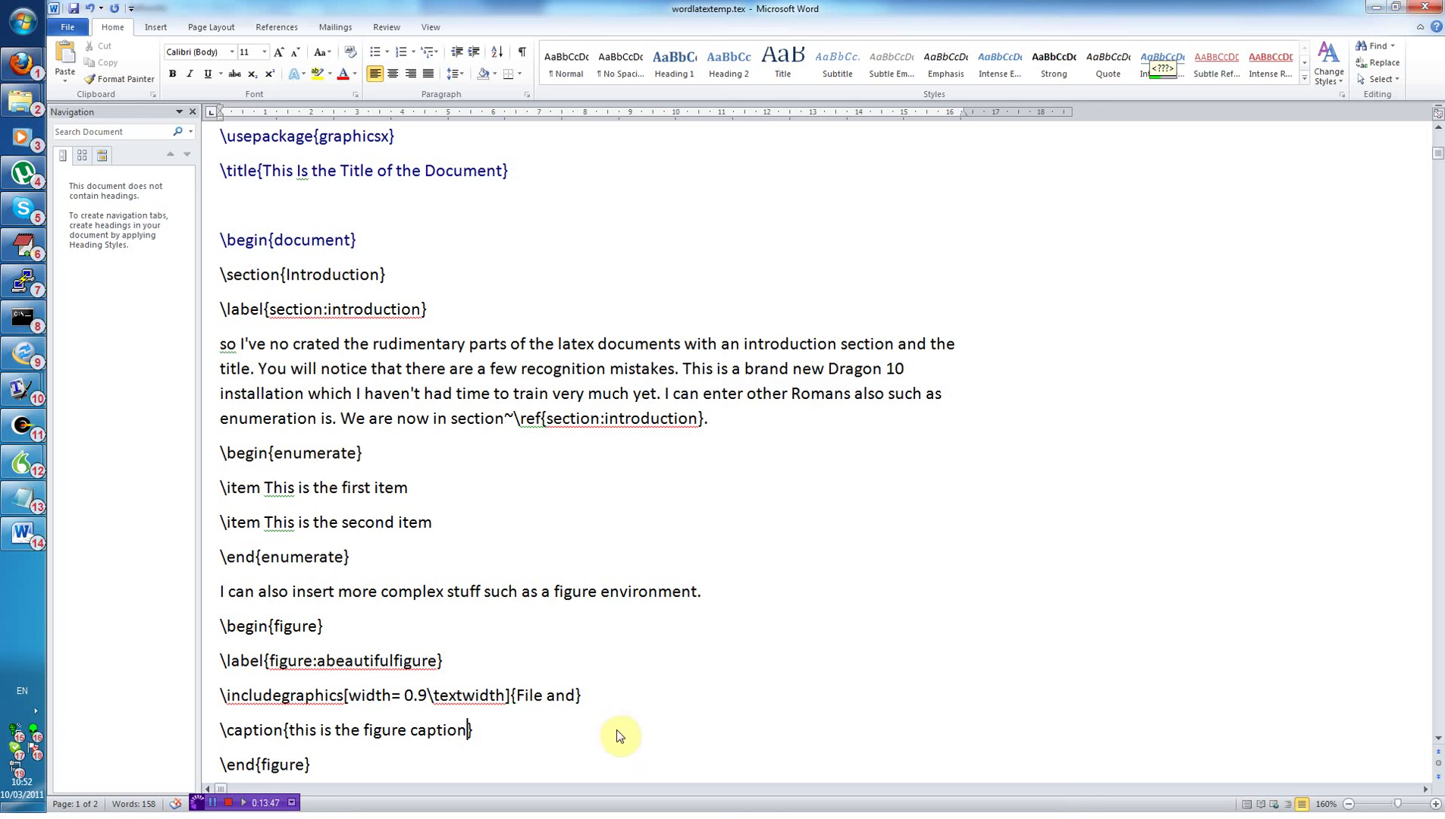
{"action": "type", "text": "\\label{figure:something}"}
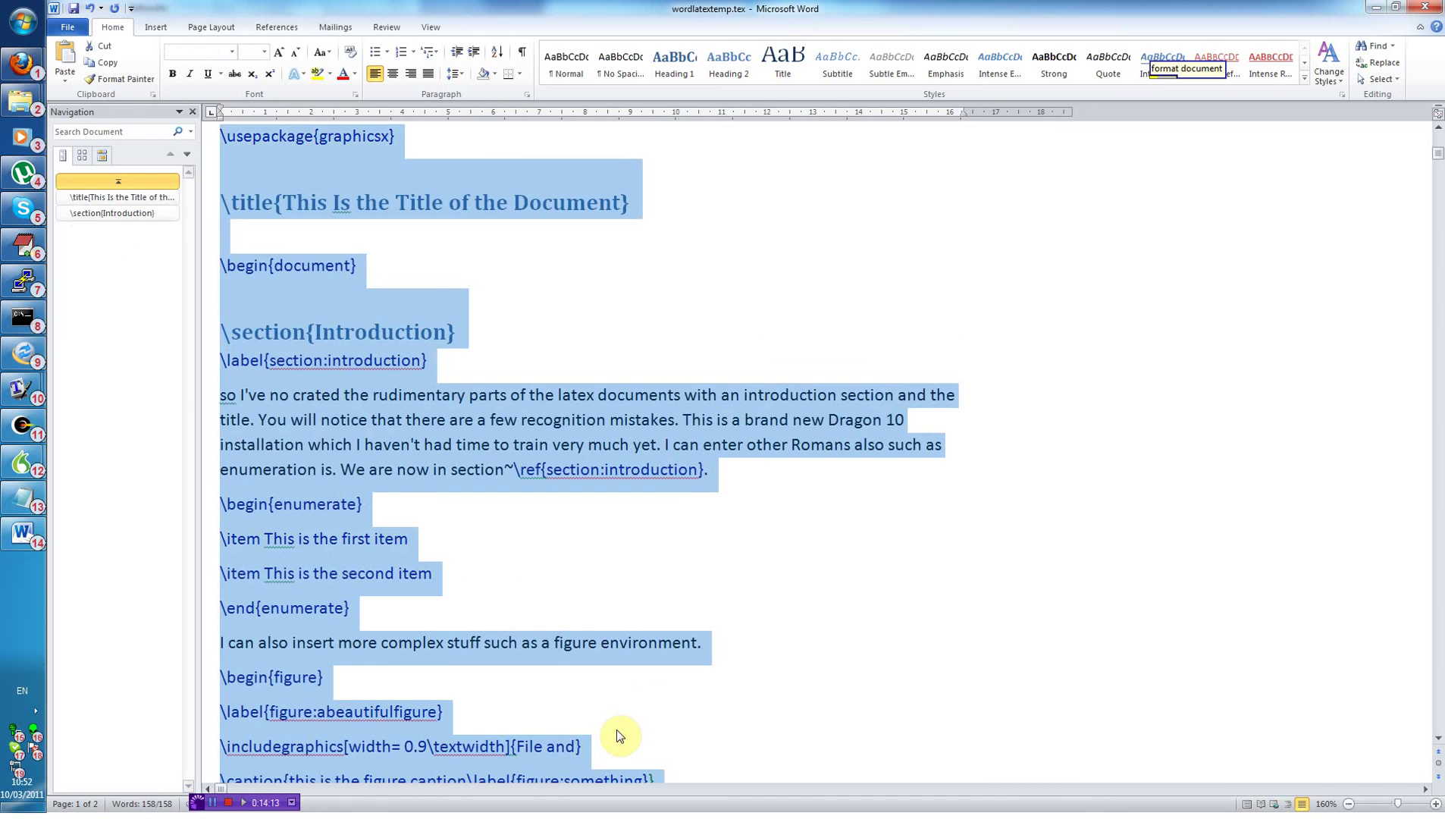
Clear the selection and check that the Introduction heading is styled as a heading.
{"action": "left_click", "coordinate": [616, 729]}
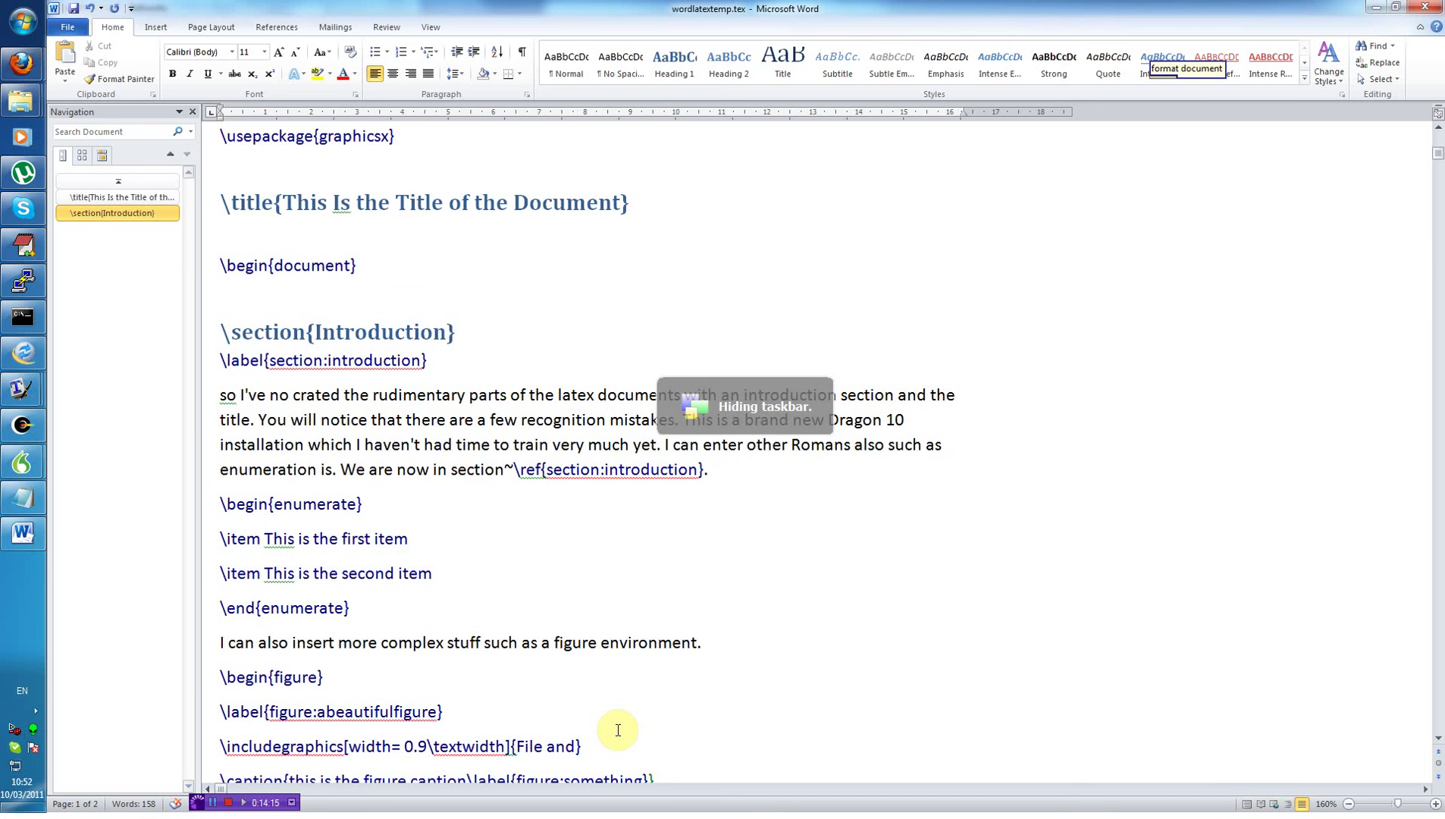
{"action": "scroll", "coordinate": [498, 280], "scroll_direction": "down", "scroll_amount": 8}
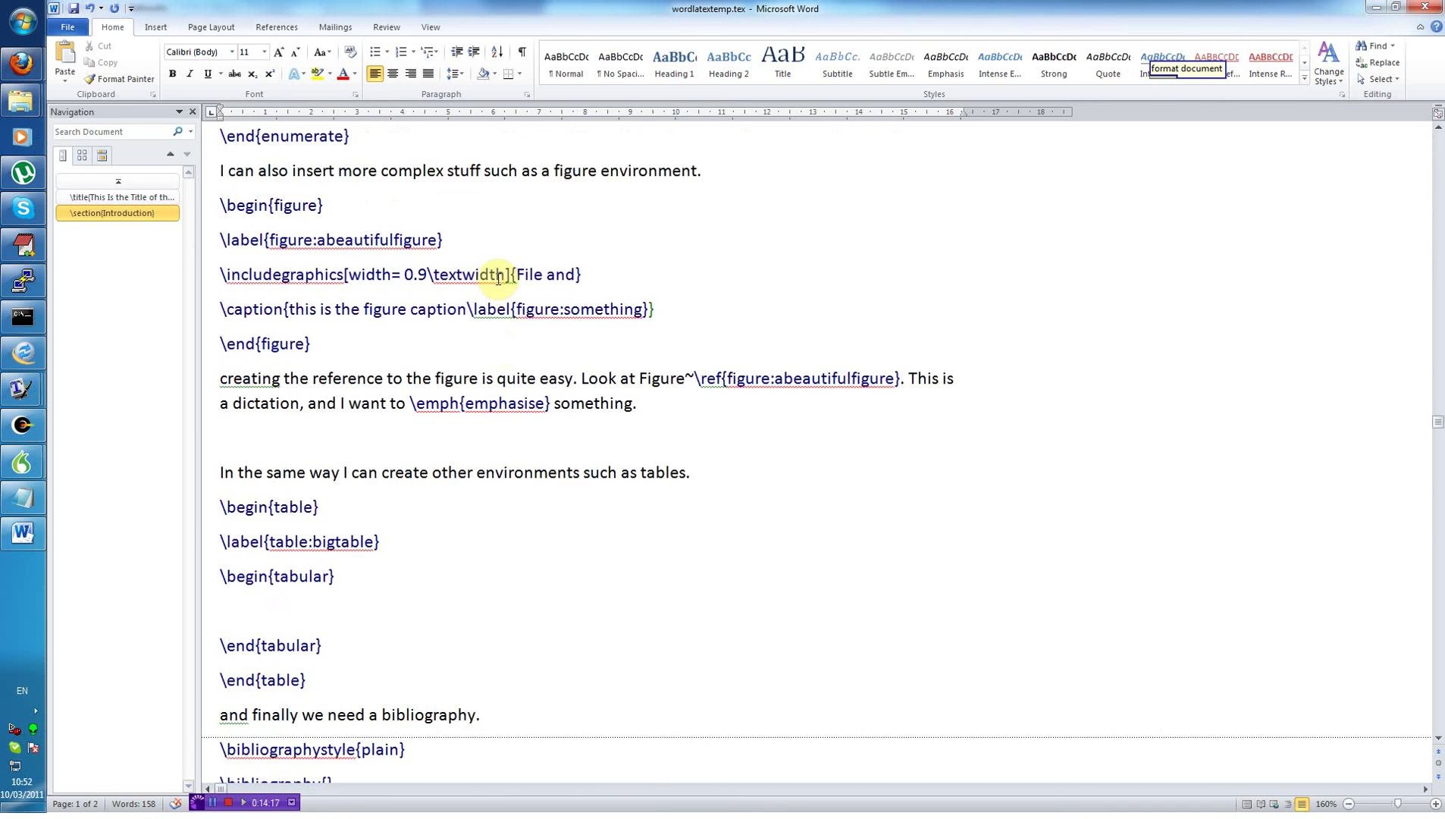
{"action": "scroll", "coordinate": [498, 280], "scroll_direction": "up", "scroll_amount": 10}
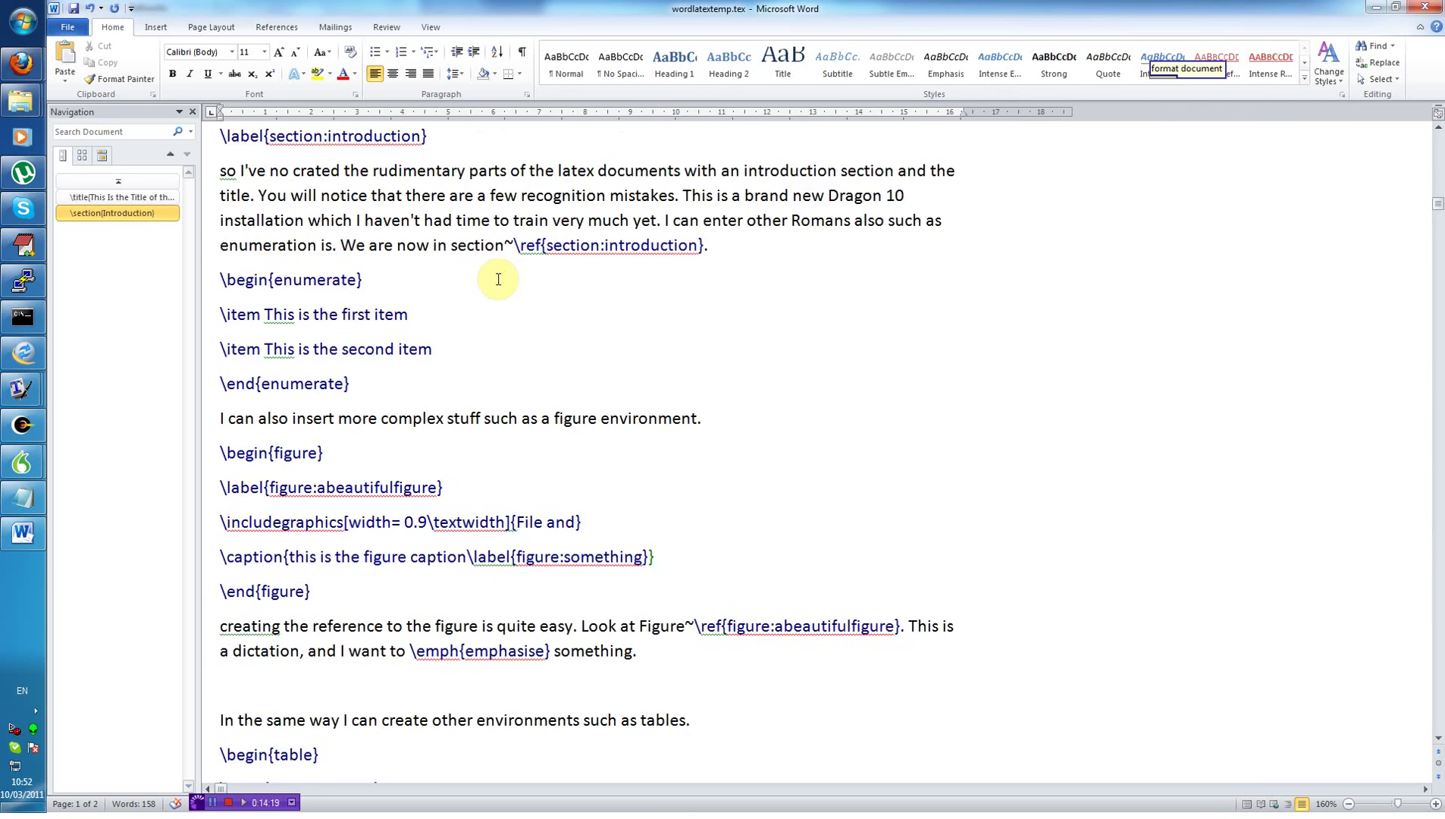
{"action": "left_click", "coordinate": [407, 366]}
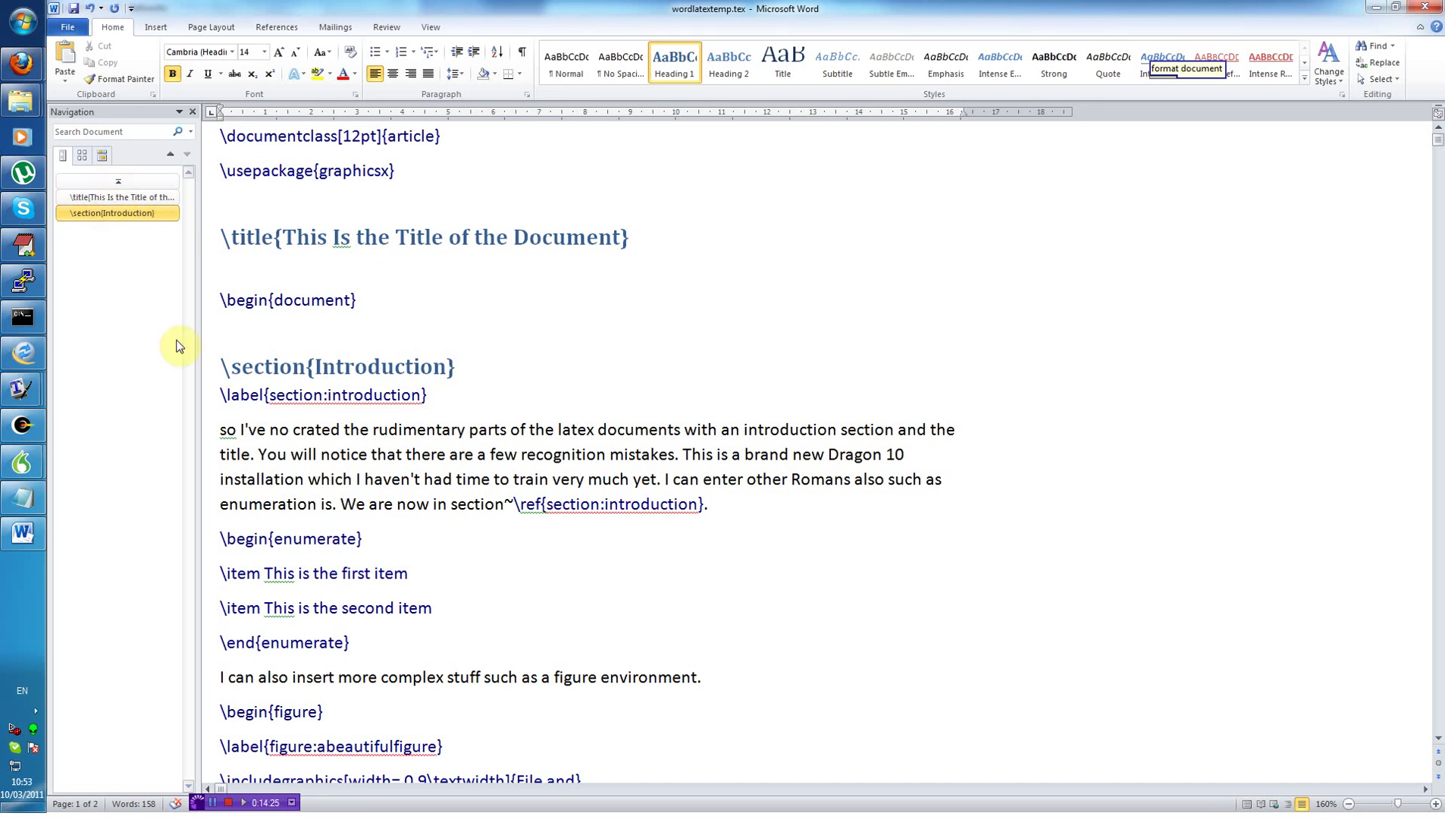
{"action": "left_click", "coordinate": [701, 351]}
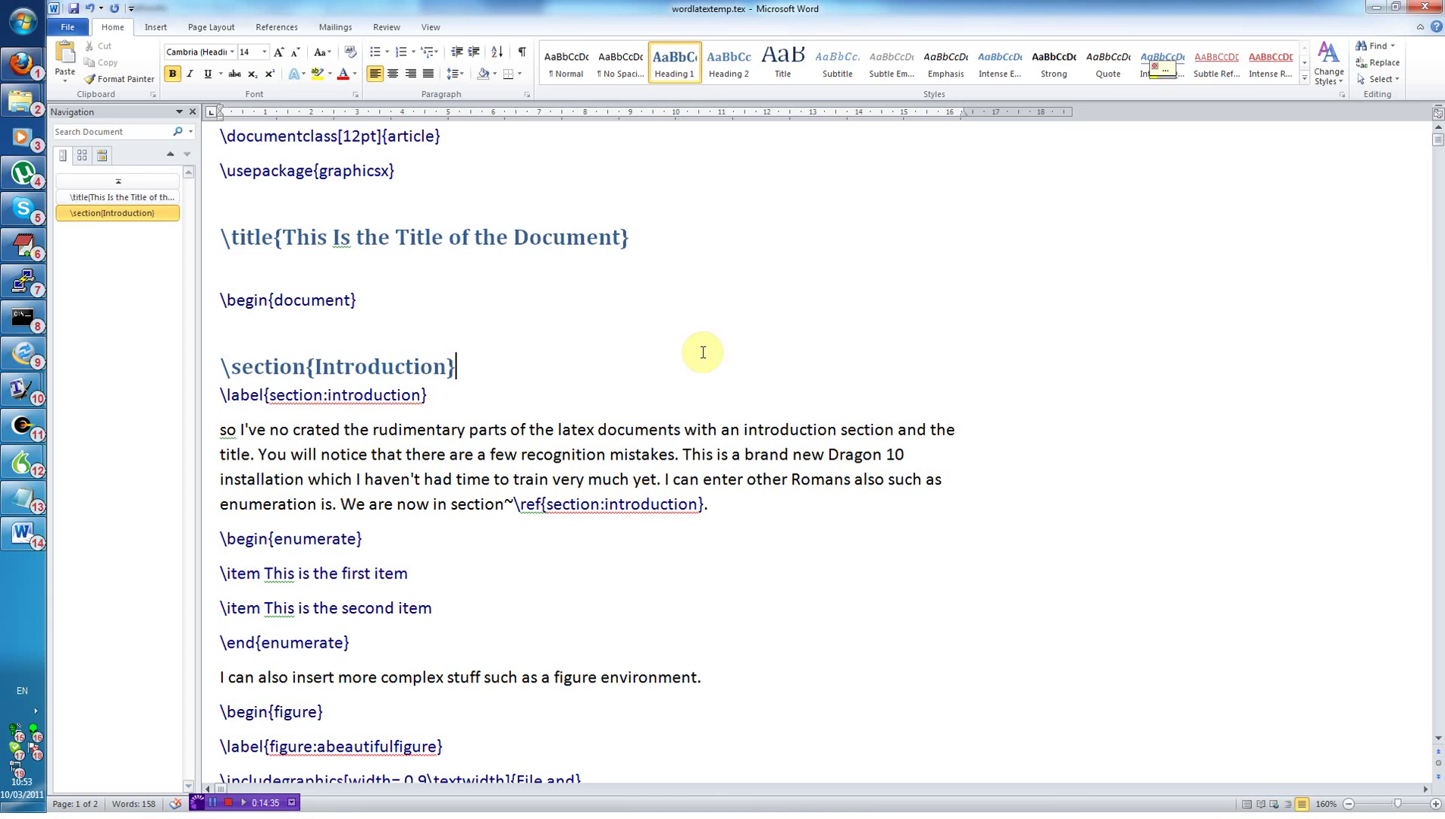
Copy the entire LaTeX text from Word and paste it into TeXworks' untitled-3.tex.
{"action": "key", "text": "ctrl+a"}
{"action": "key", "text": "ctrl+c"}
{"action": "key", "text": "super+0"}
{"action": "key", "text": "ctrl+v"}
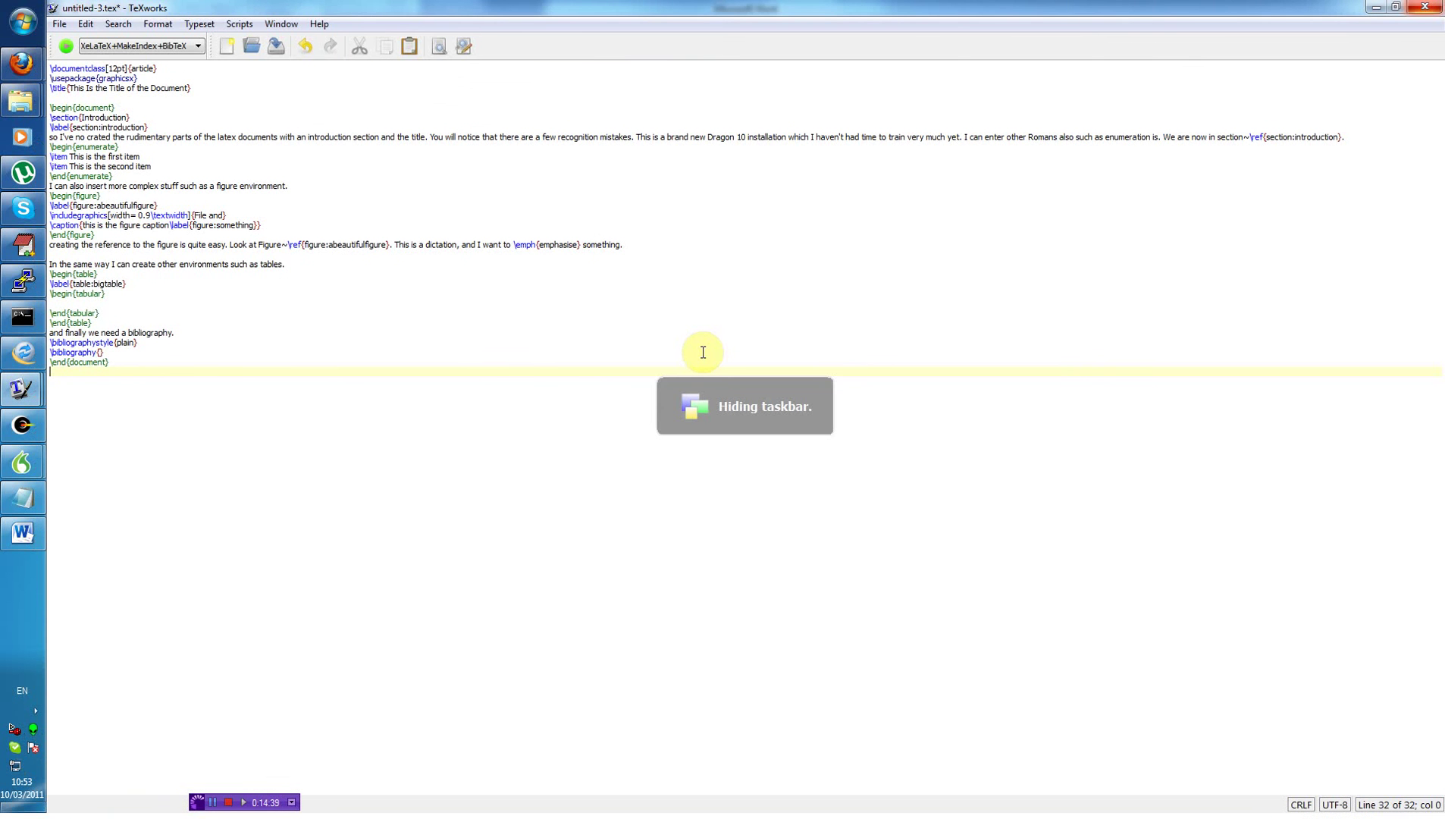
{"action": "left_click", "coordinate": [213, 802]}
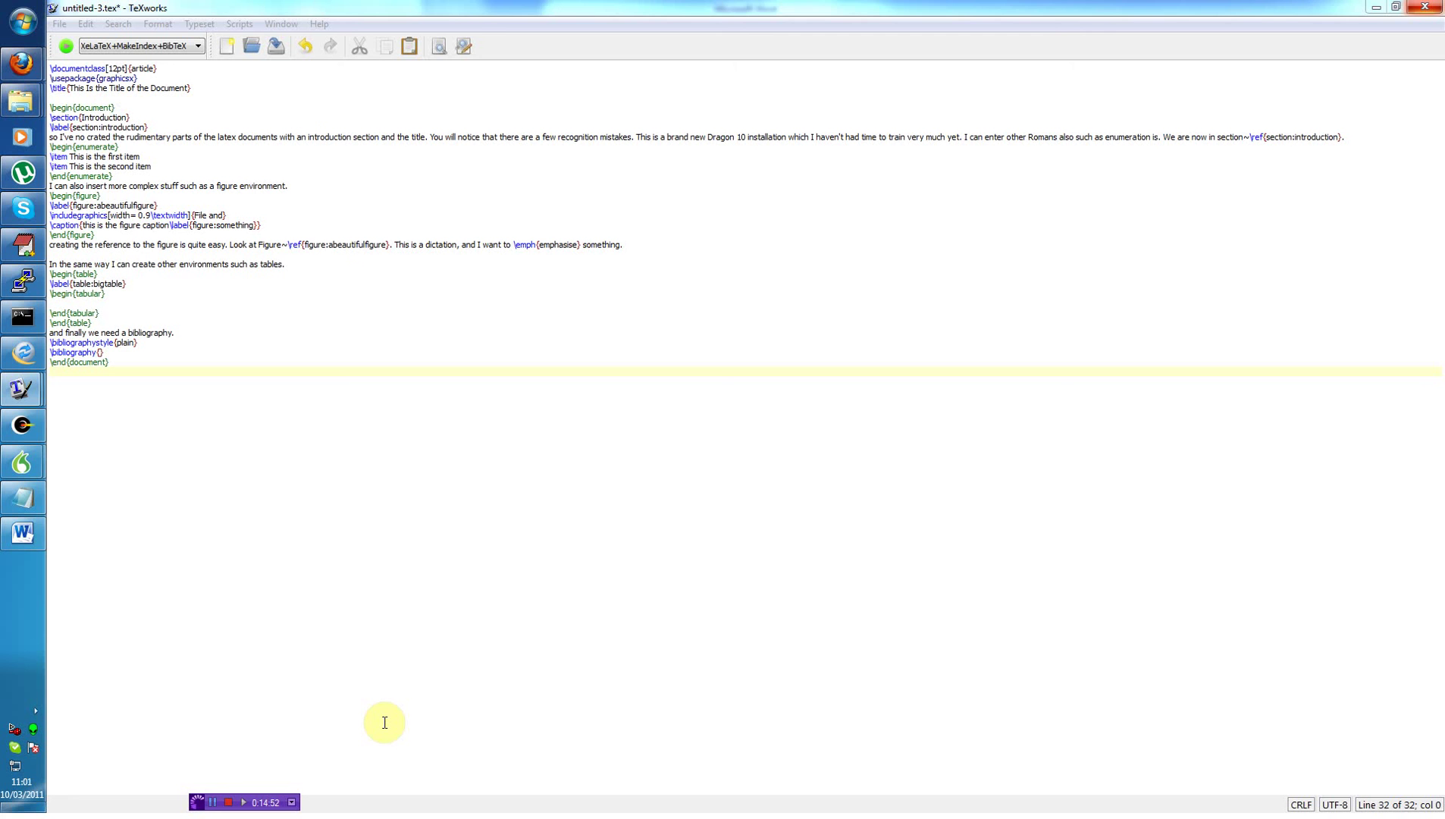
{"action": "left_click", "coordinate": [385, 722]}
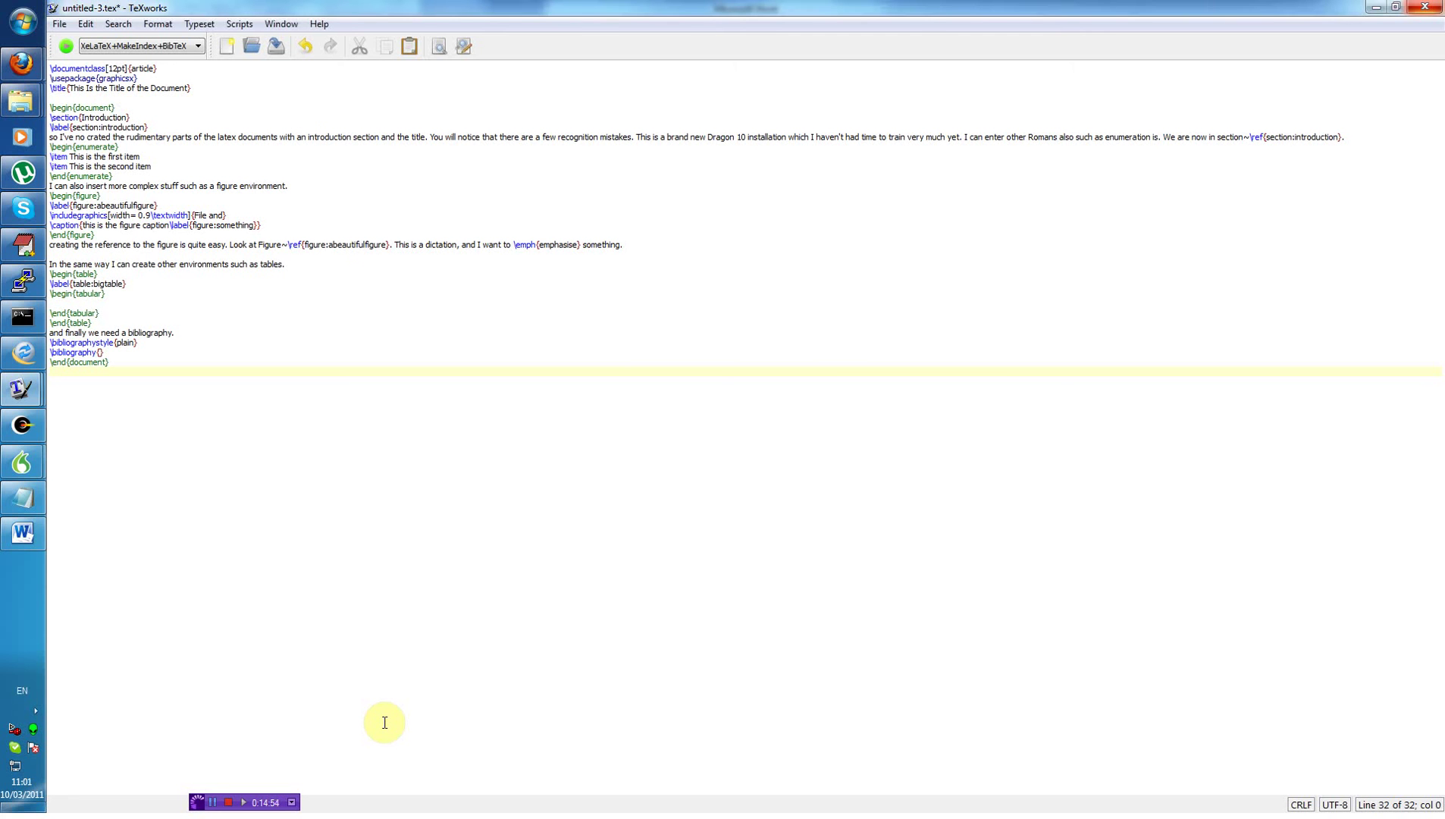
Save as untitled-3.tex and typeset, which halts on the missing graphicsx.sty error.
{"action": "key", "text": "ctrl+s"}
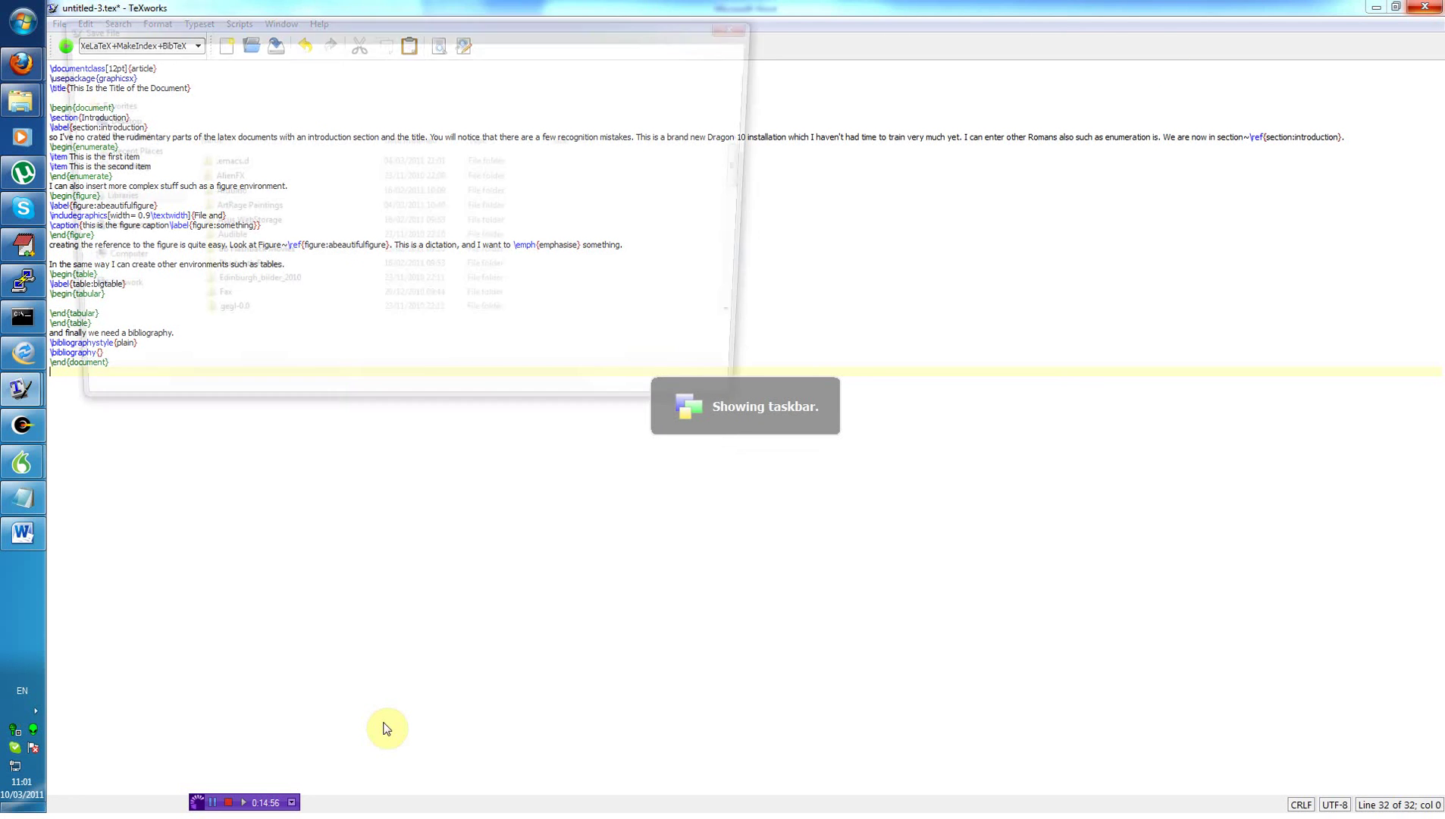
{"action": "key", "text": "Return"}
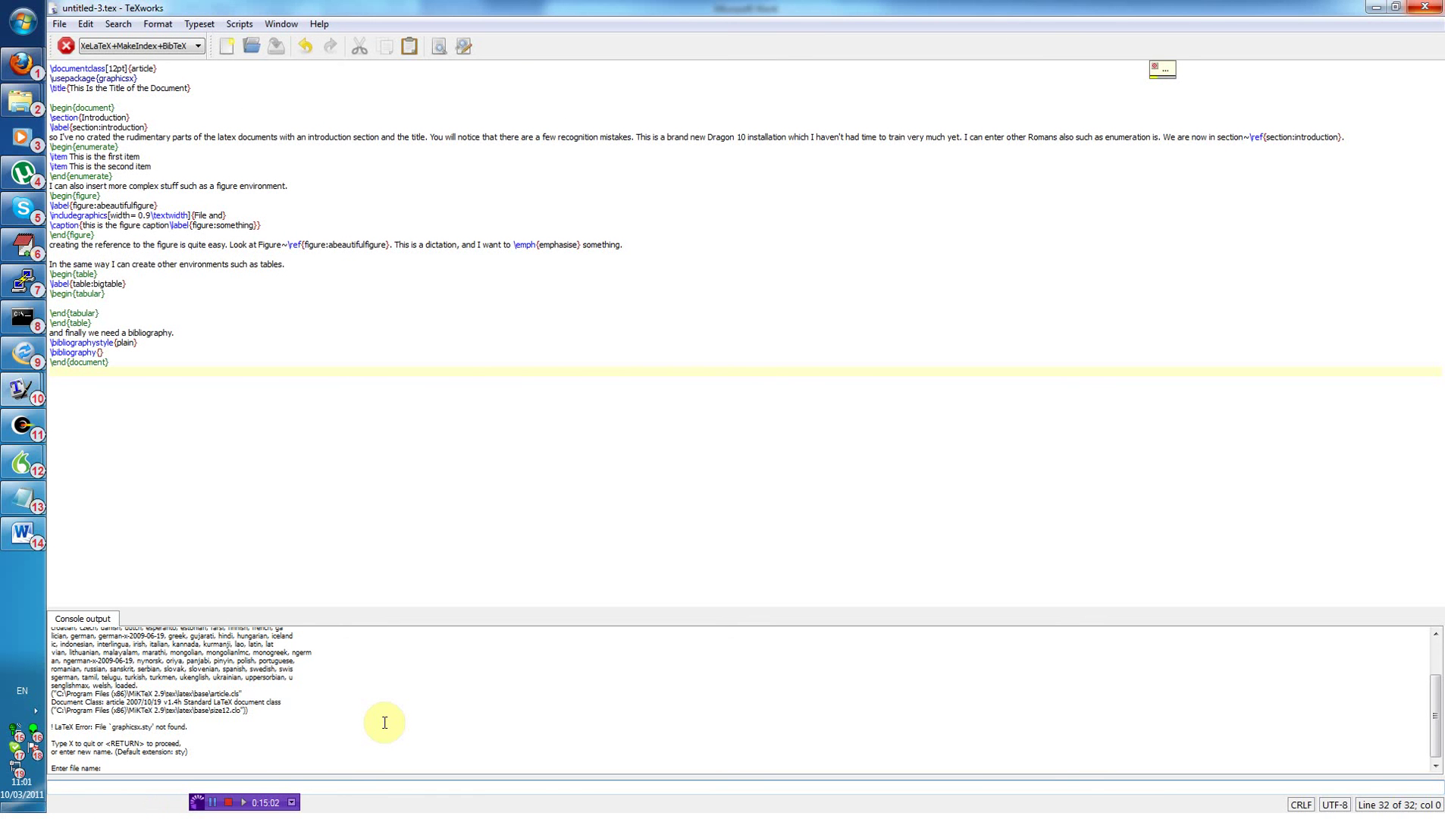
{"action": "type", "text": "only gets  an error on the year use package in this case anyway"}
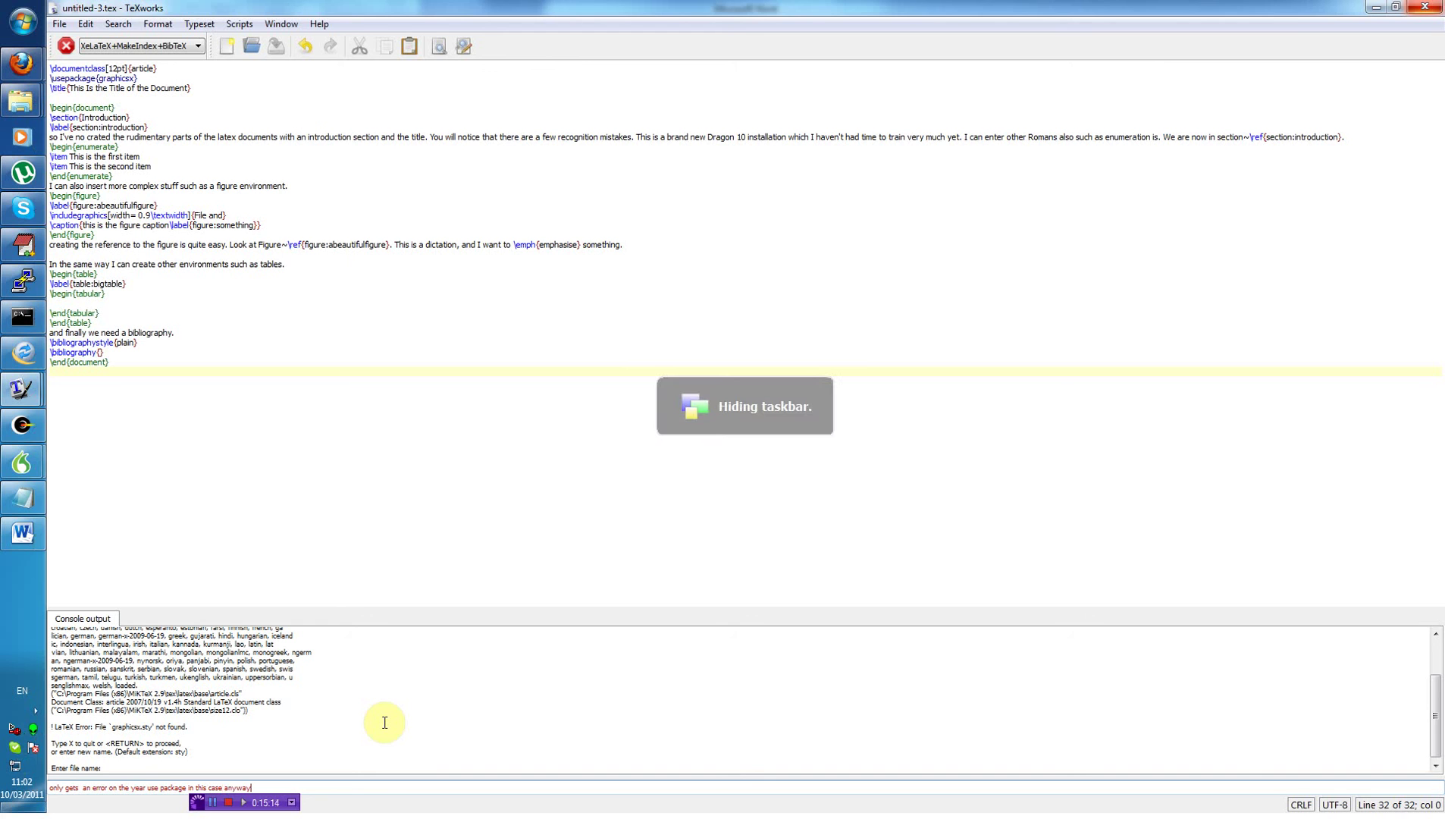